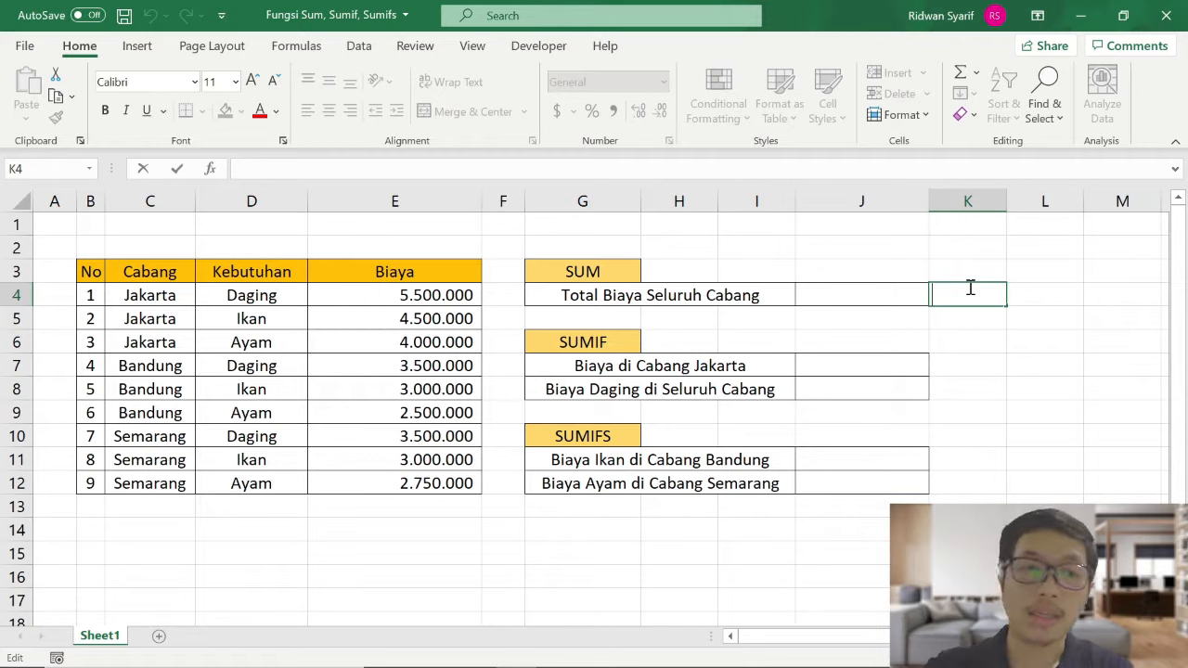
left_click(921, 321)
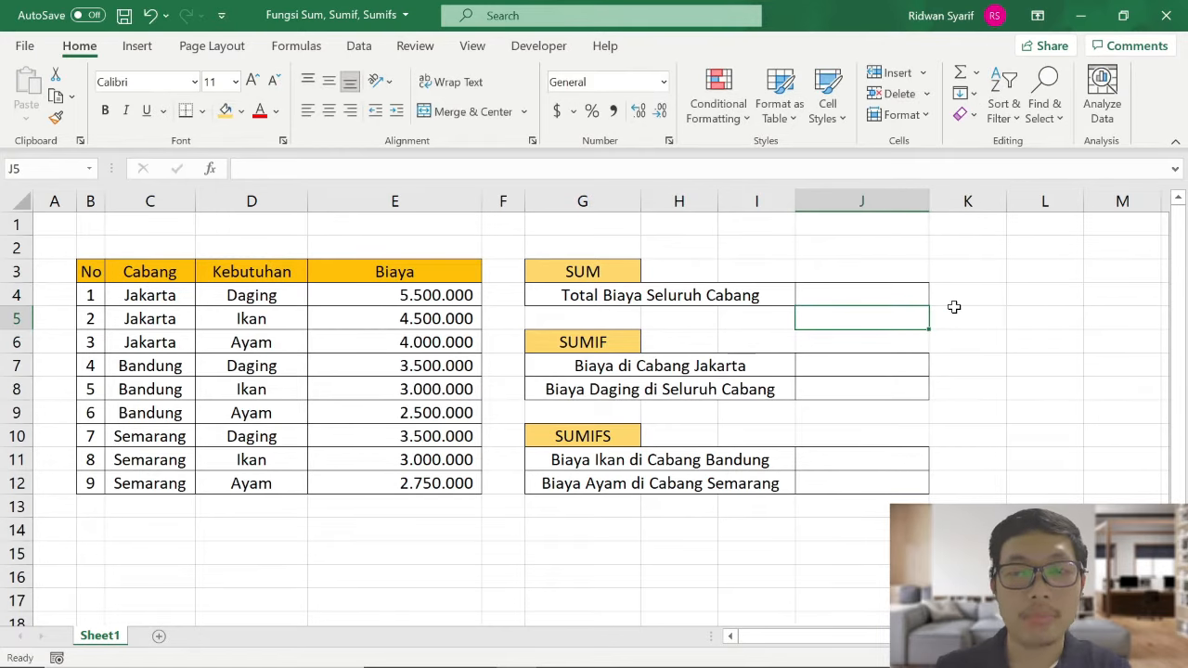
left_click(955, 314)
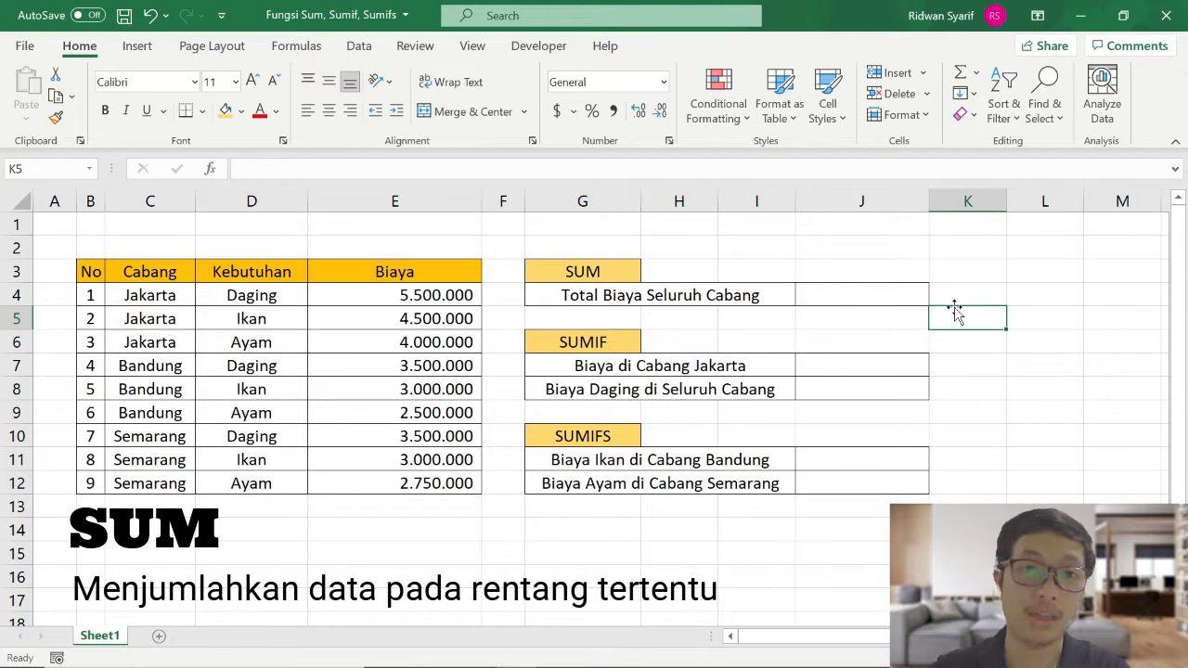
- Enter =SUM(E4:E12) in J4 to total the Biaya column for Total Biaya Seluruh Cabang
left_click(880, 289)
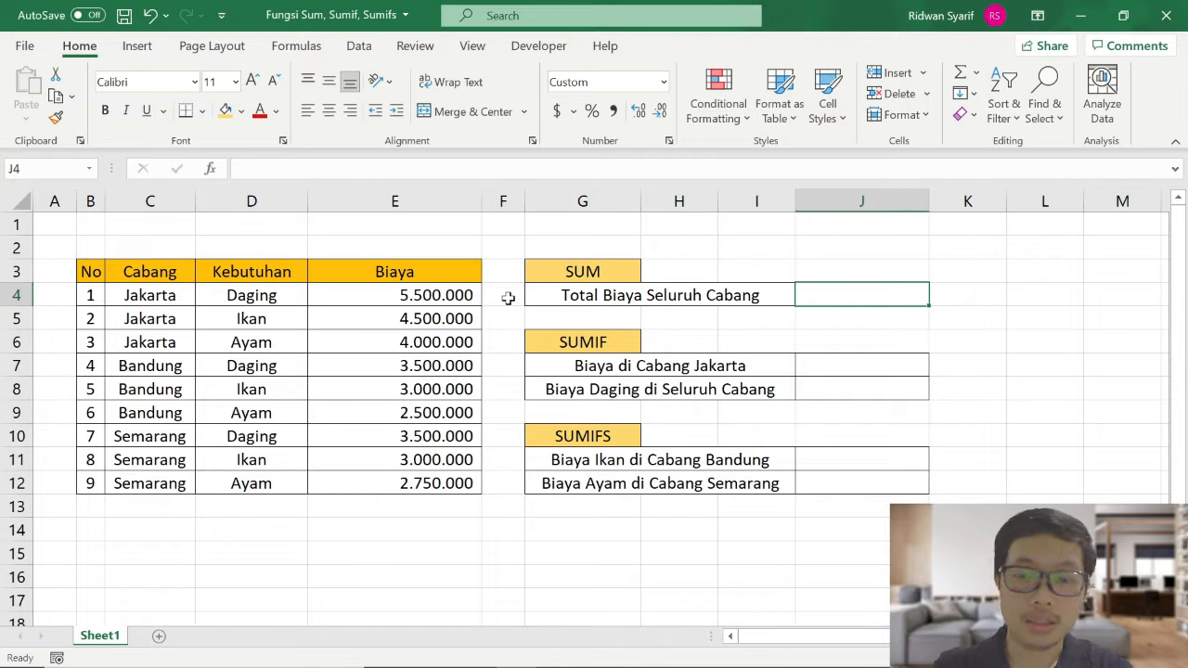
type("=s")
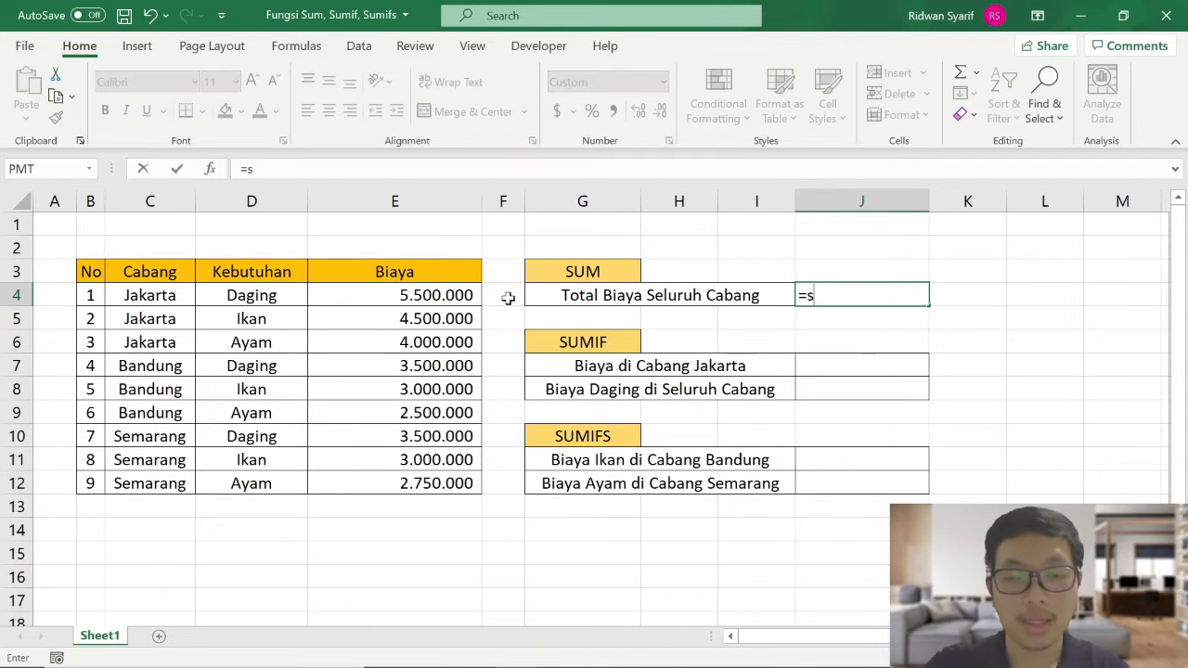
type("um(")
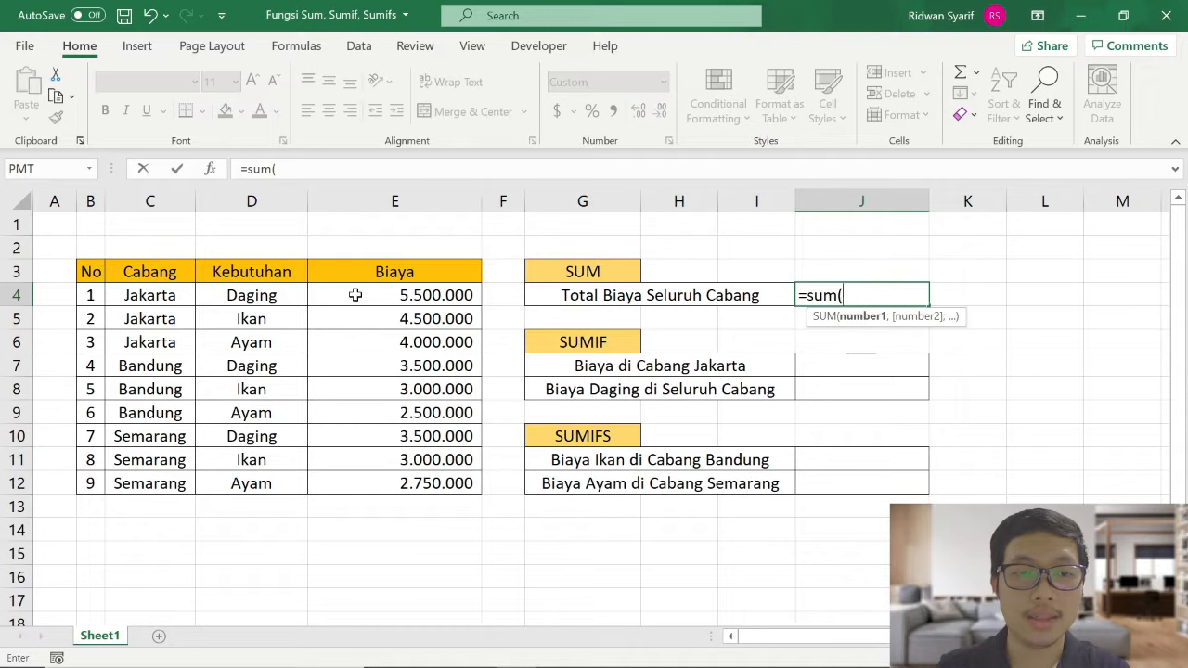
left_click_drag(353, 294, 349, 485)
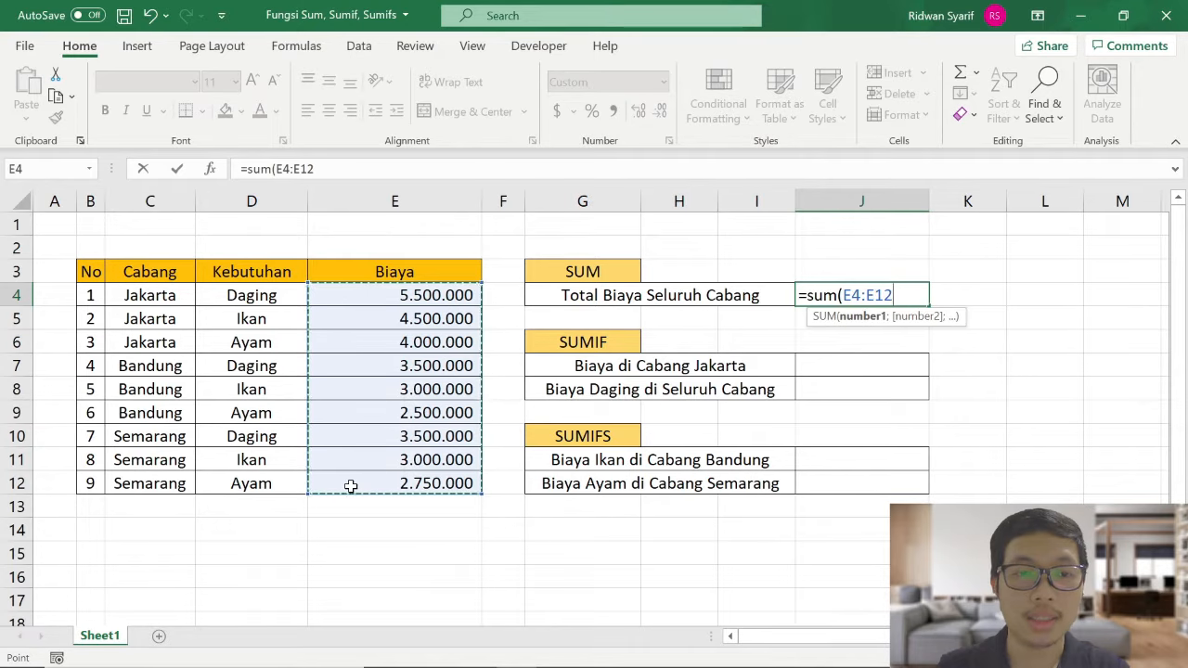
type(")")
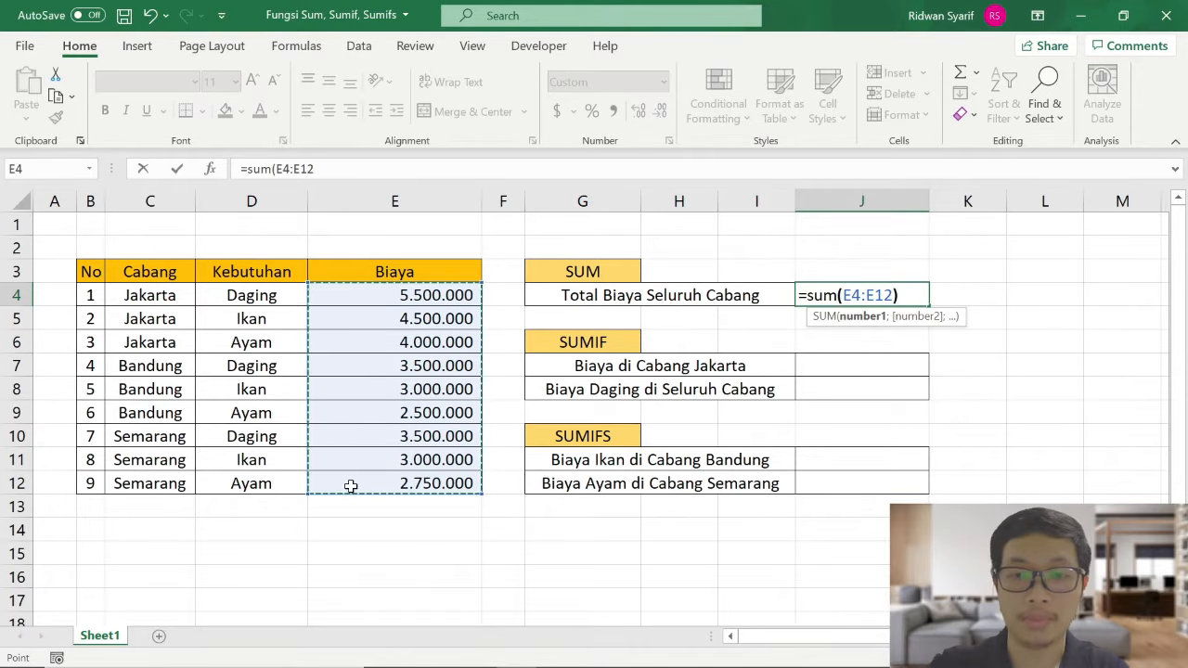
key("Return")
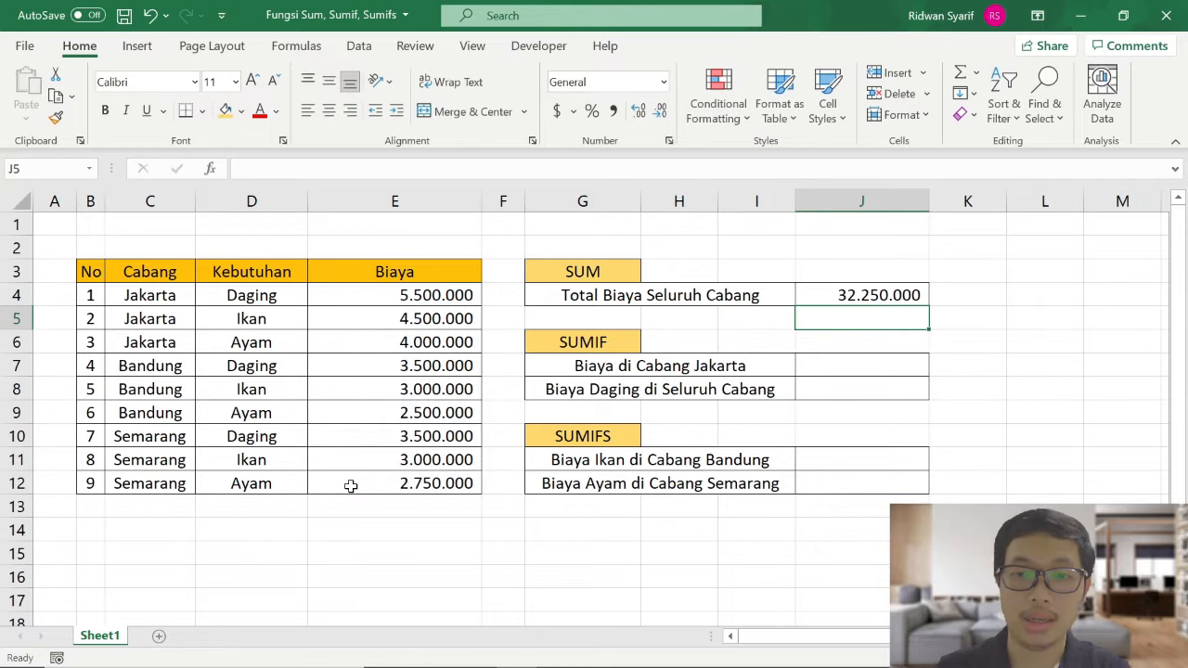
- Check the formula in J4 against the Biaya values in E4:E12
left_click(880, 295)
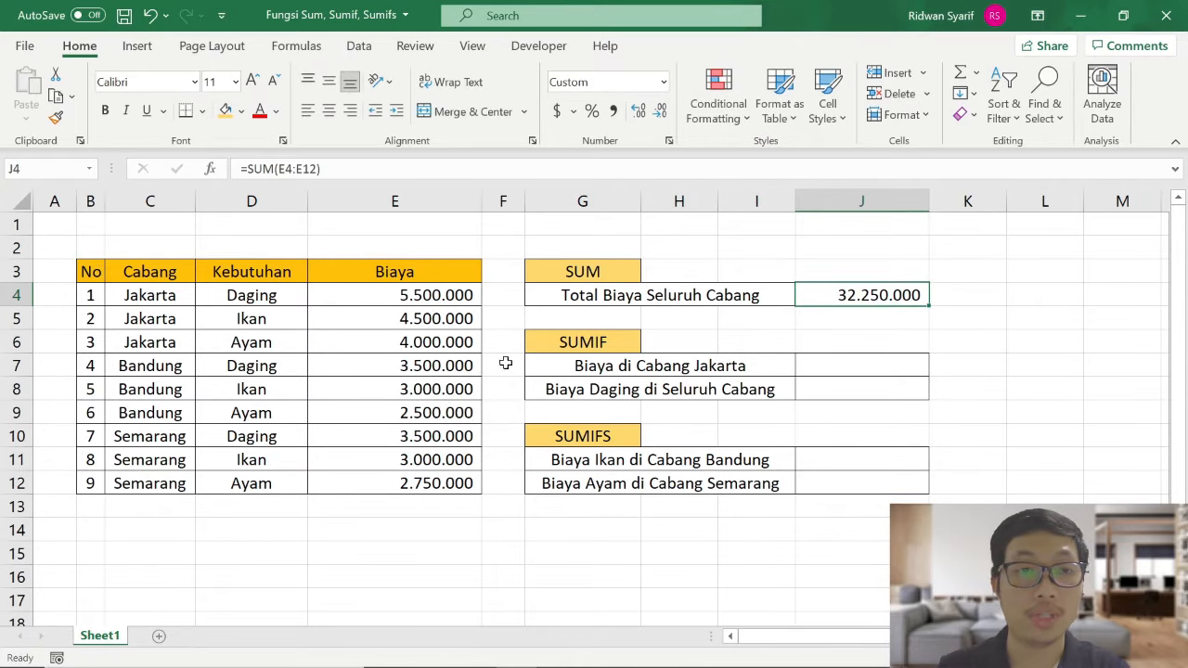
left_click_drag(401, 296, 391, 479)
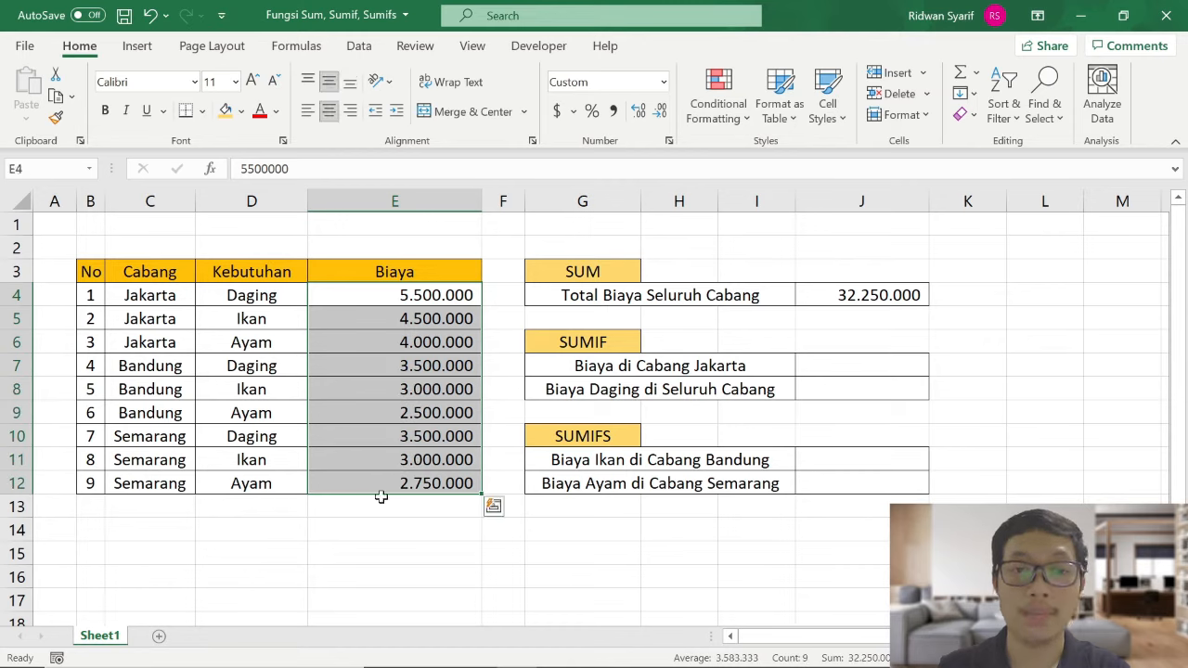
left_click(380, 503)
left_click(862, 294)
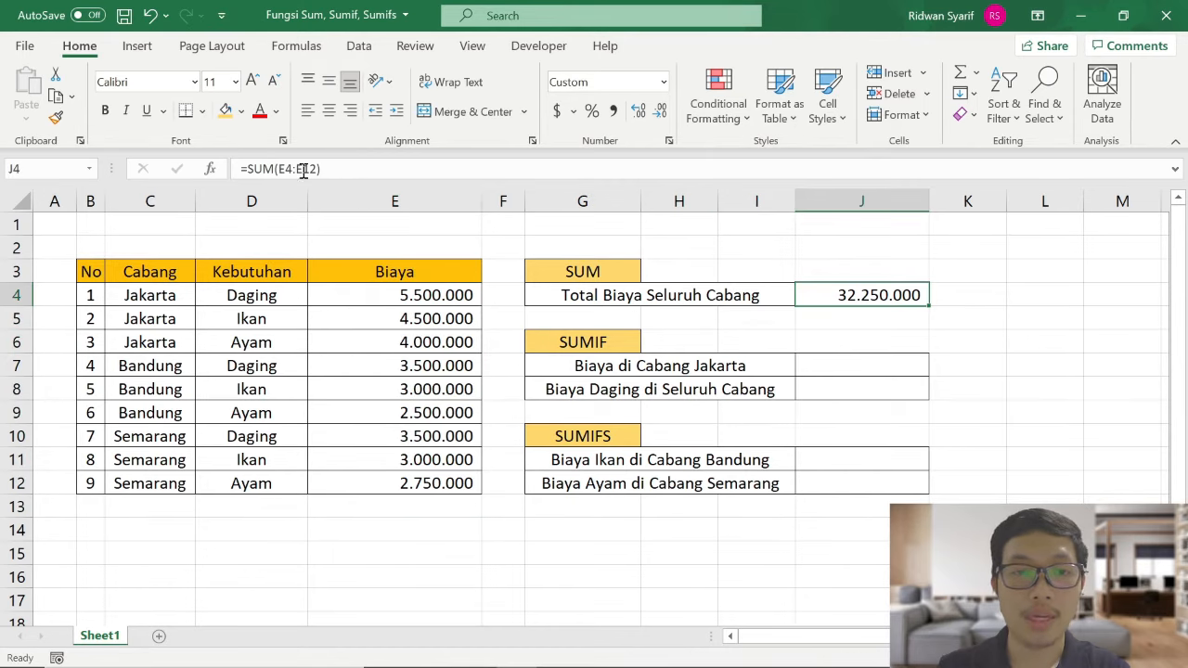
- Add an AutoSum of E4:E12 in cell E13, directly below the Biaya column
left_click(357, 502)
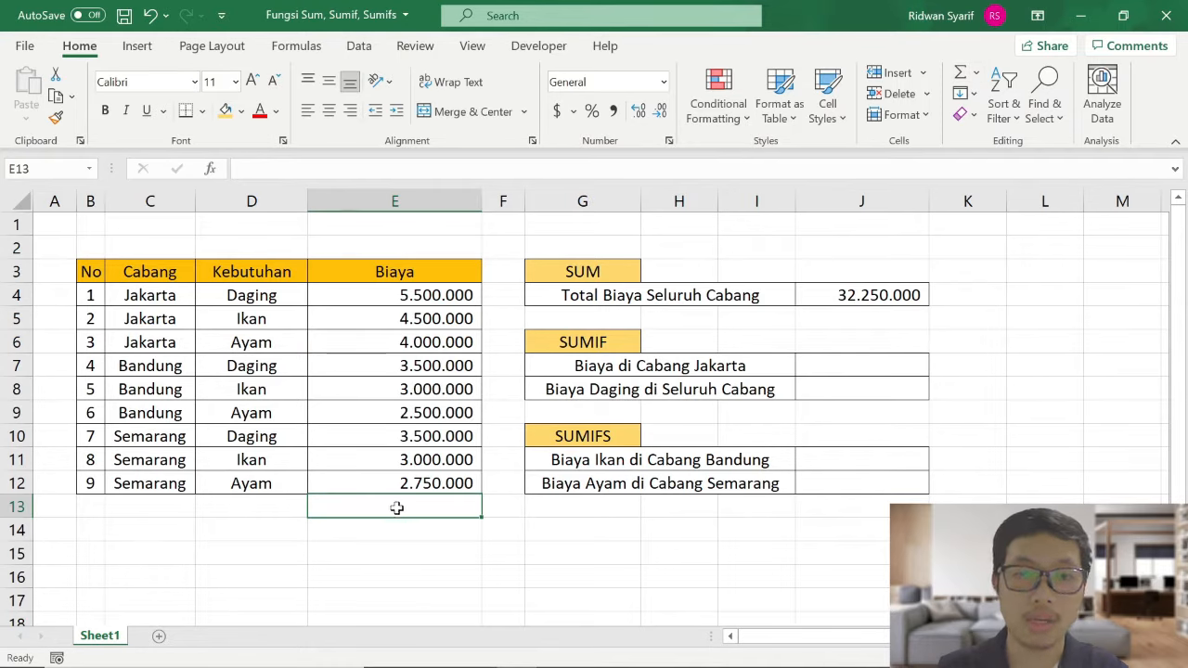
left_click(963, 80)
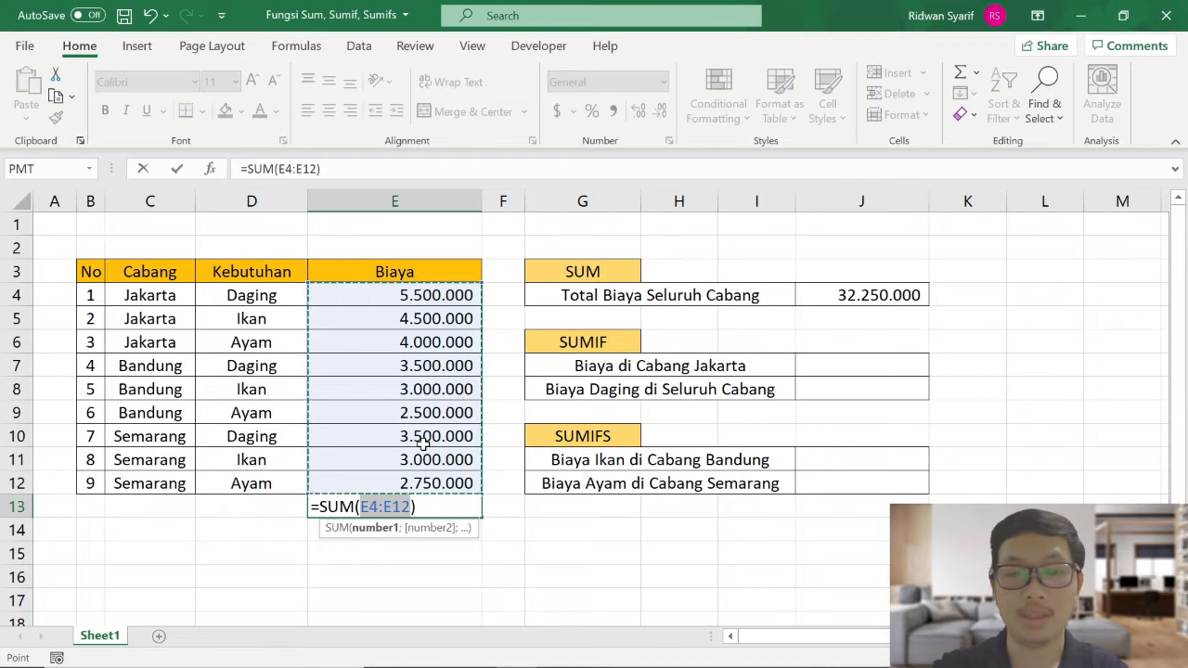
key("Return")
left_click(426, 511)
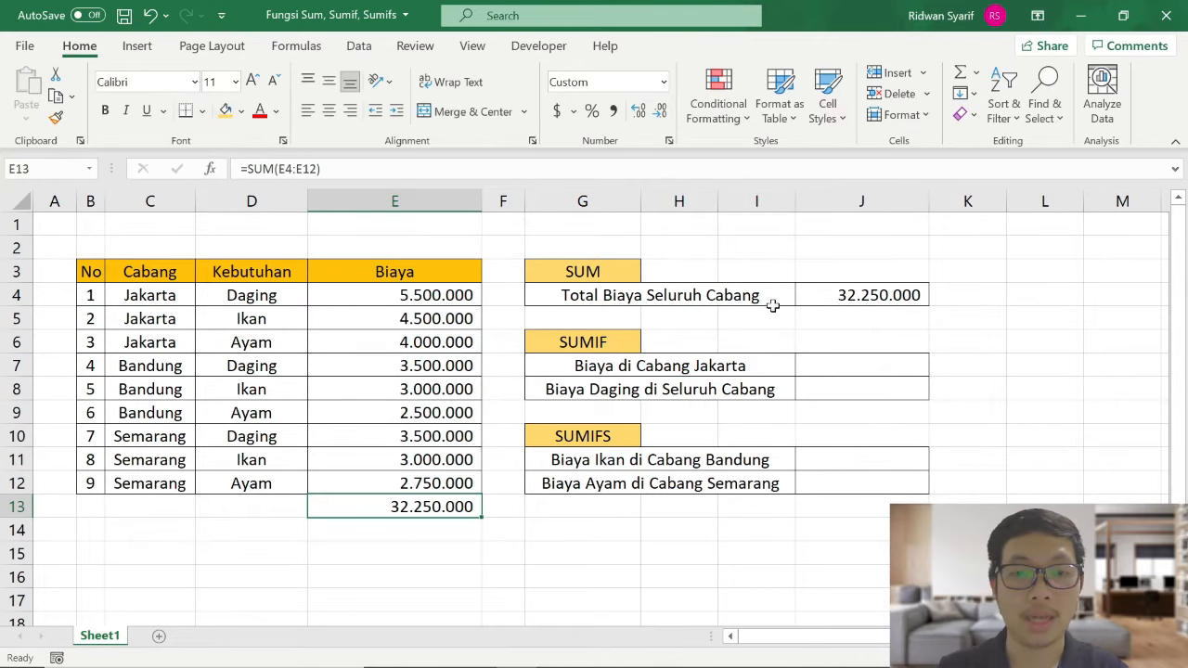
- Compare the AutoSum in E13 with the SUM formula in J4, and clear E13
left_click(822, 301)
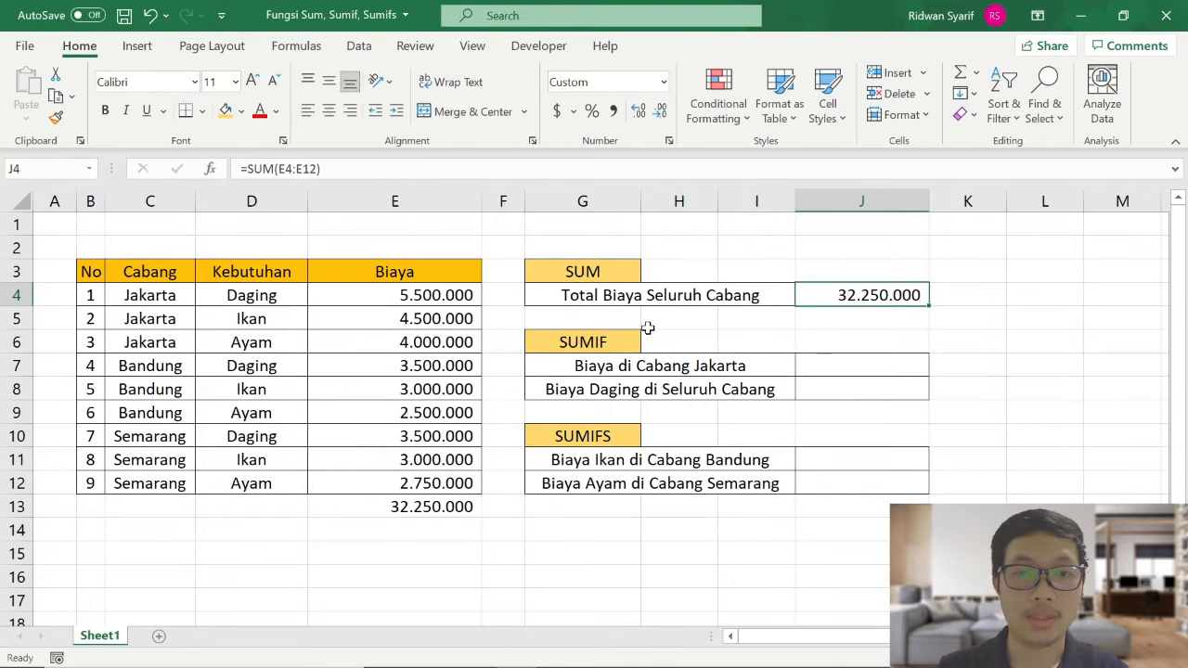
left_click(422, 522)
left_click(418, 508)
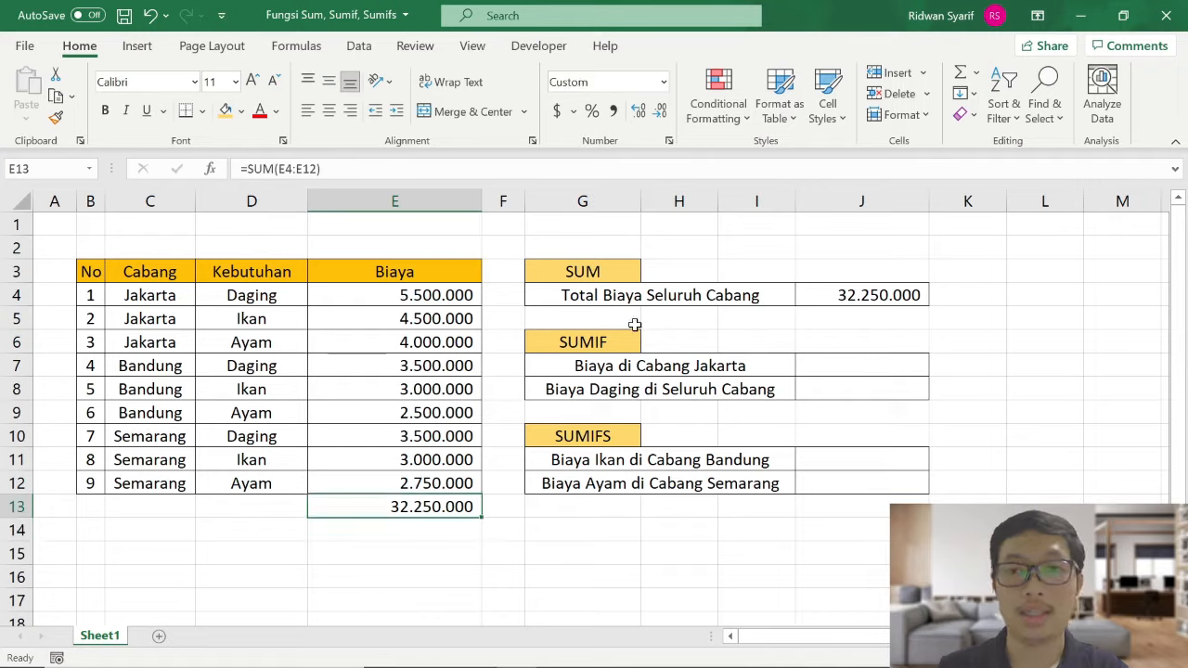
left_click(817, 295)
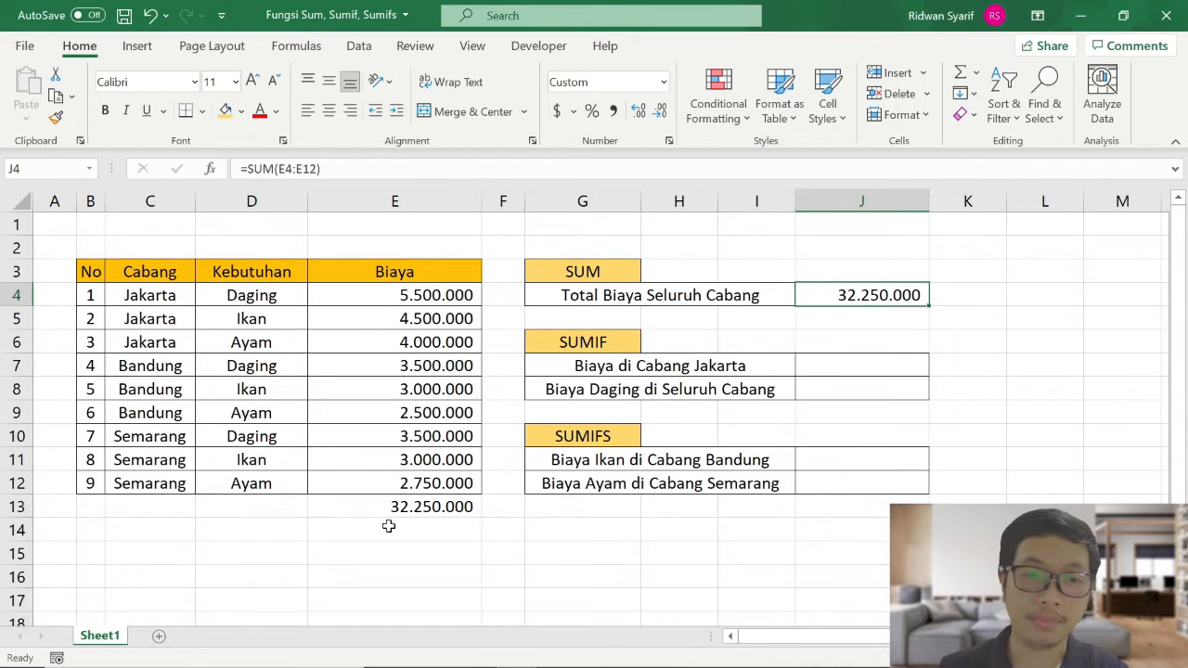
left_click(363, 509)
key("Delete")
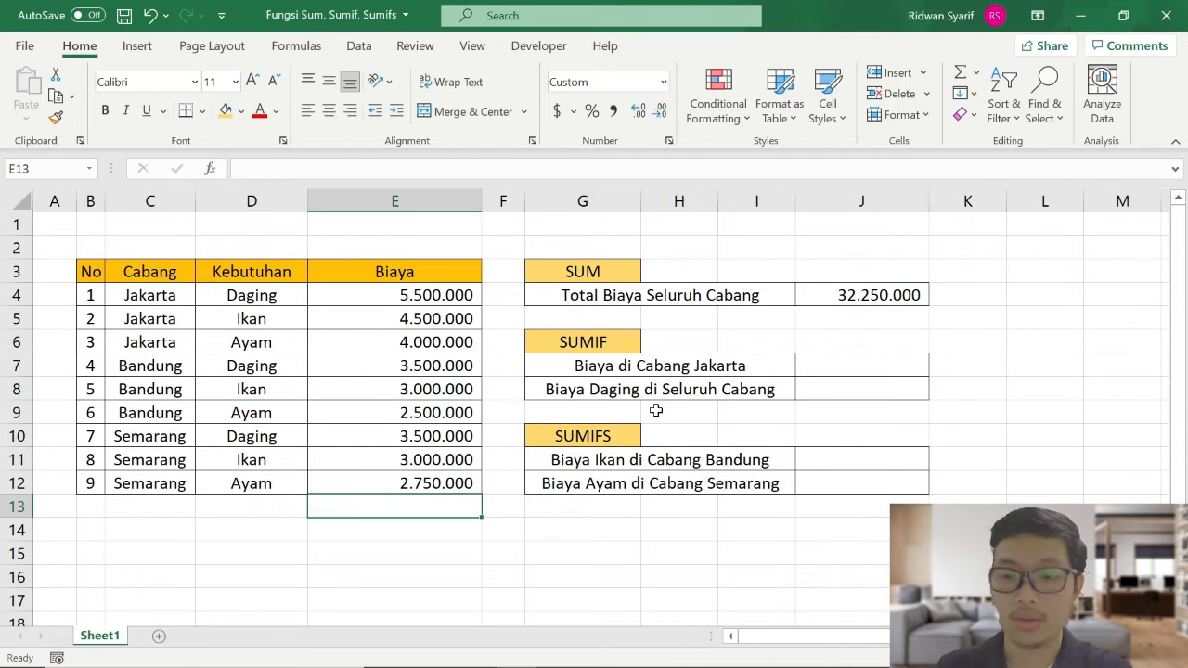
- Enter =SUMIF(C4:C12;"Jakarta";E4:E12) in J7 to calculate Biaya di Cabang Jakarta
left_click(858, 366)
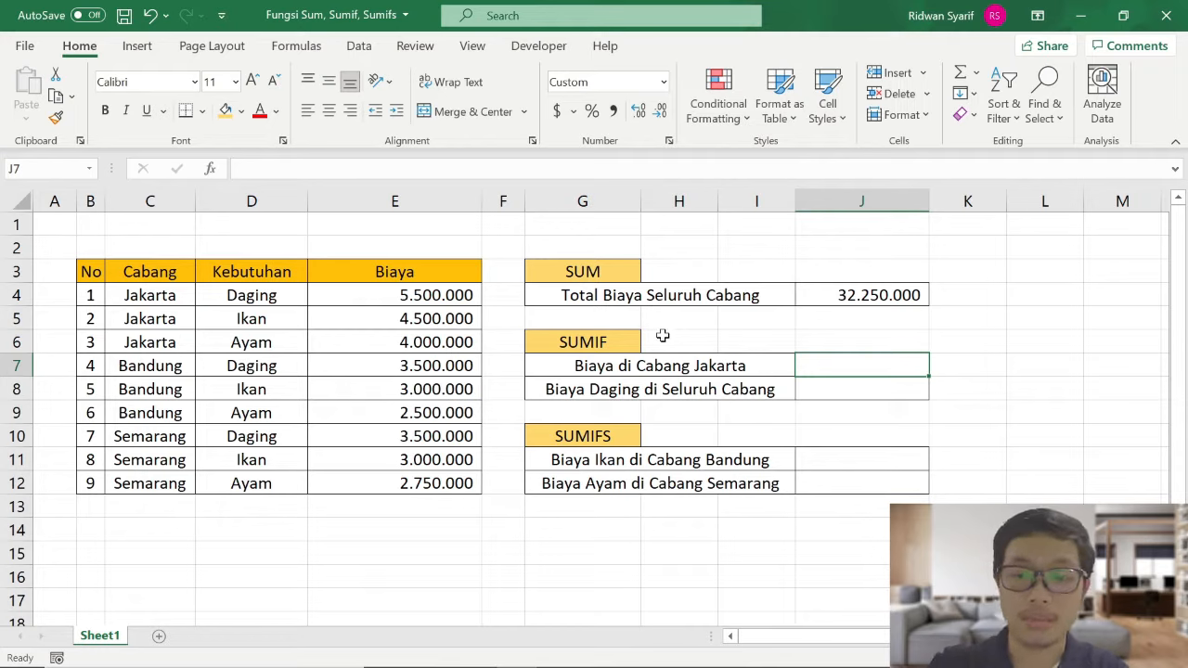
type("=sum")
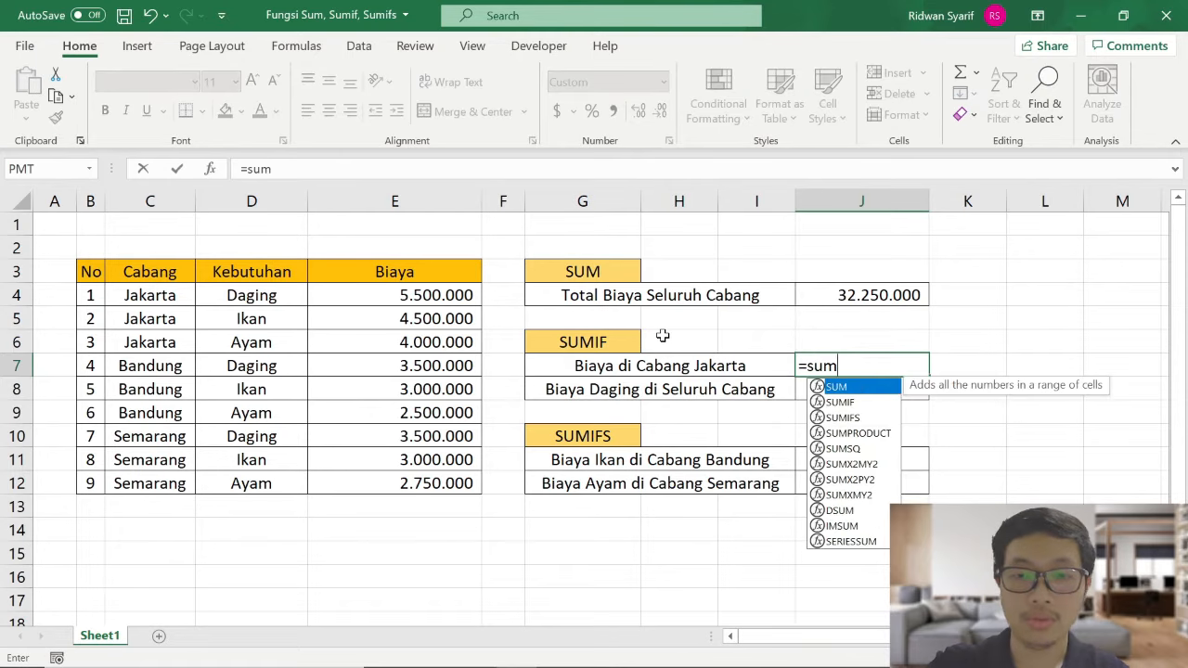
type("if")
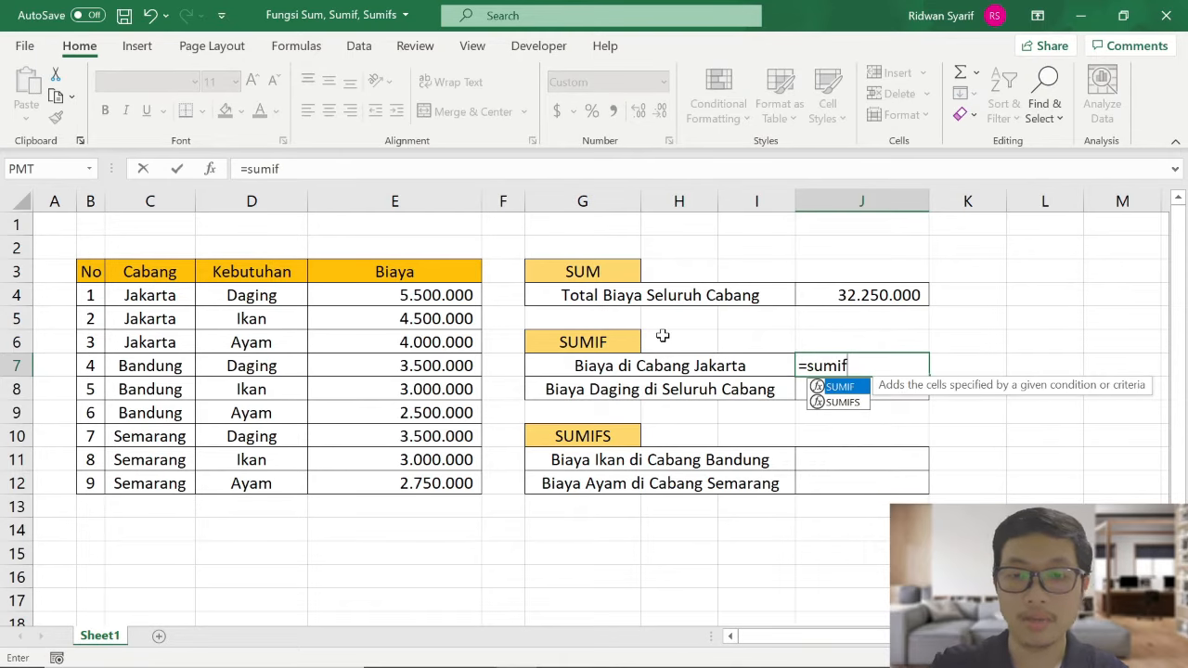
type("(")
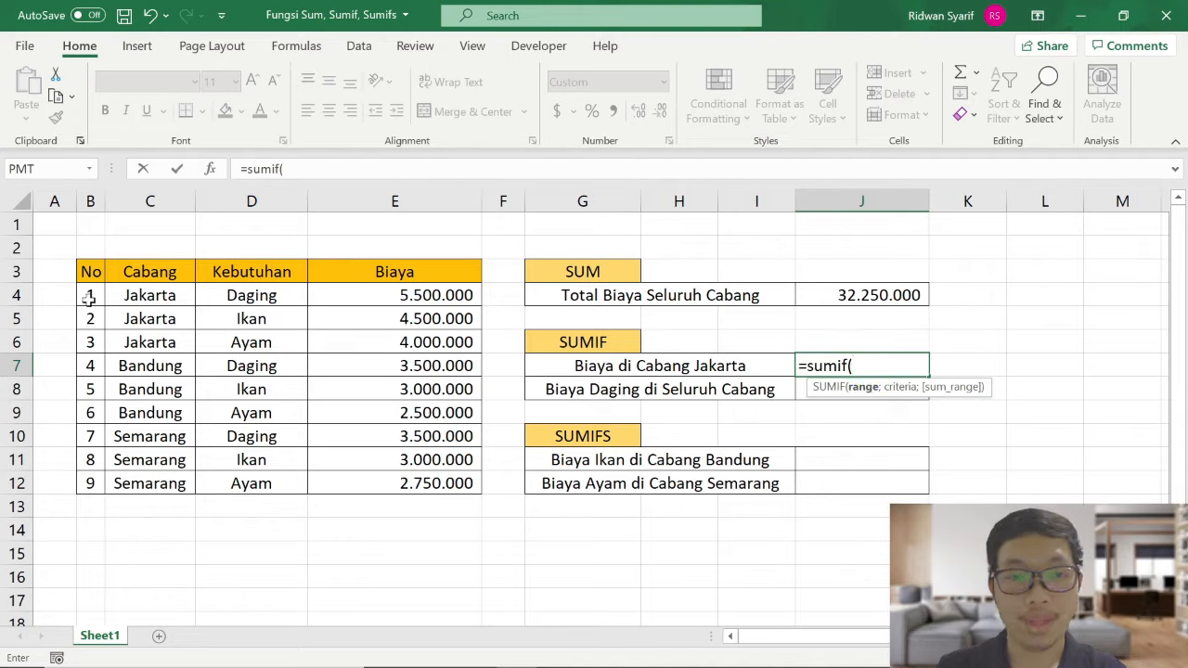
left_click(139, 297)
left_click_drag(139, 298, 153, 484)
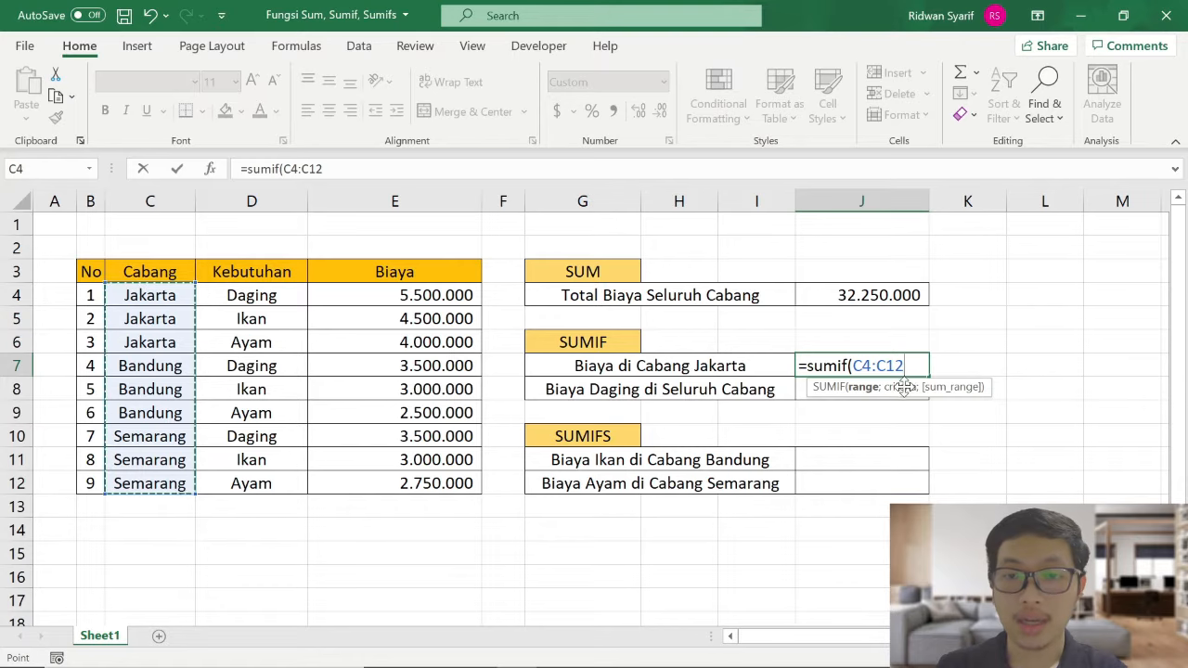
type(";")
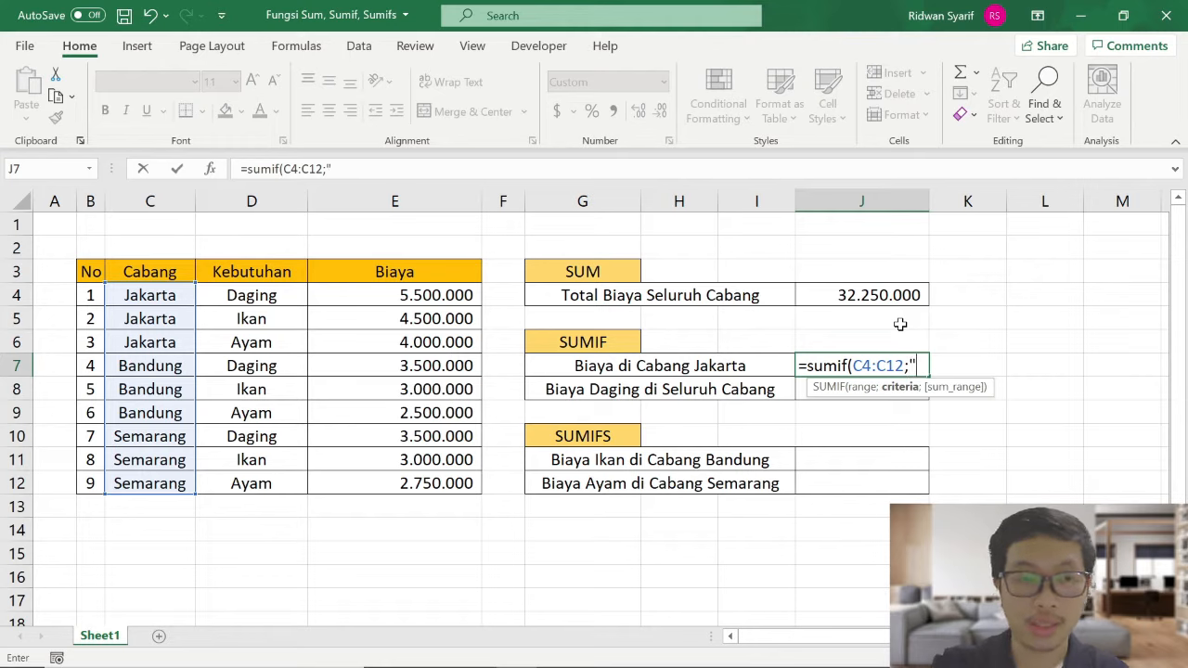
type("\"Ja")
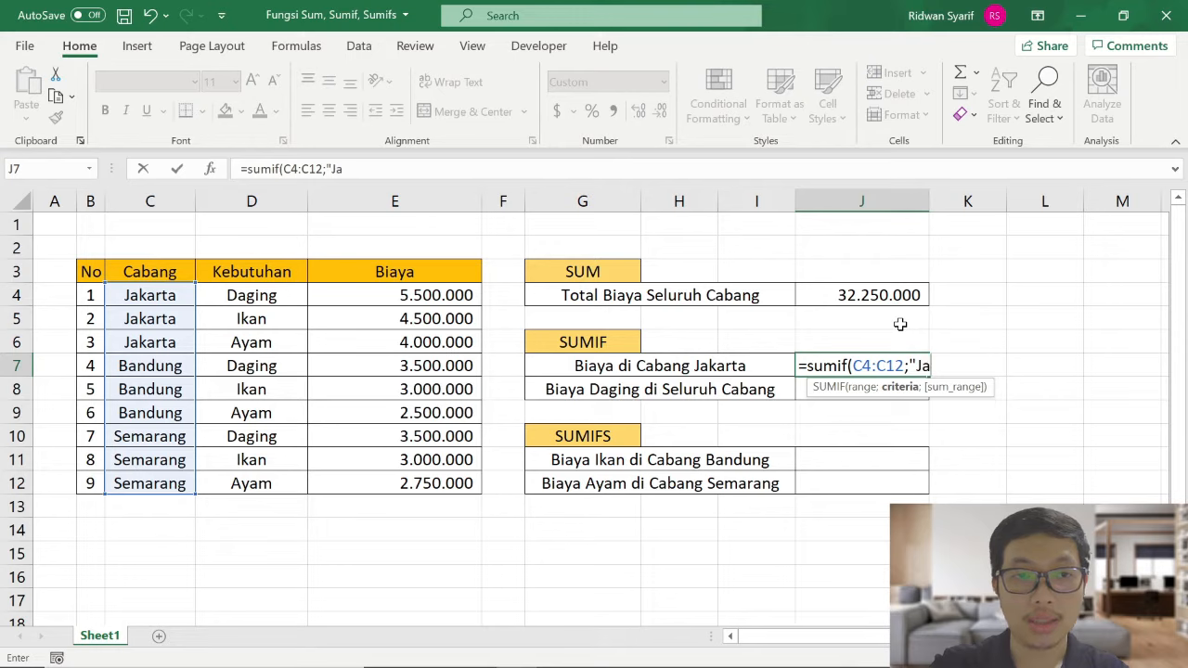
type("karta")
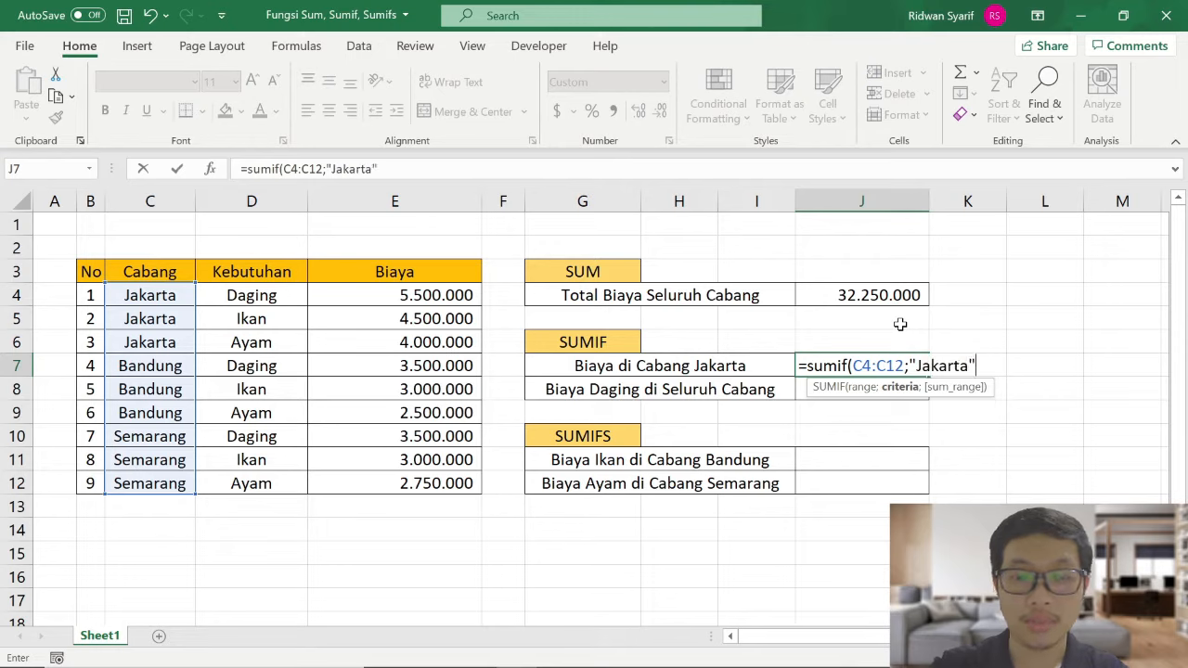
type("\";")
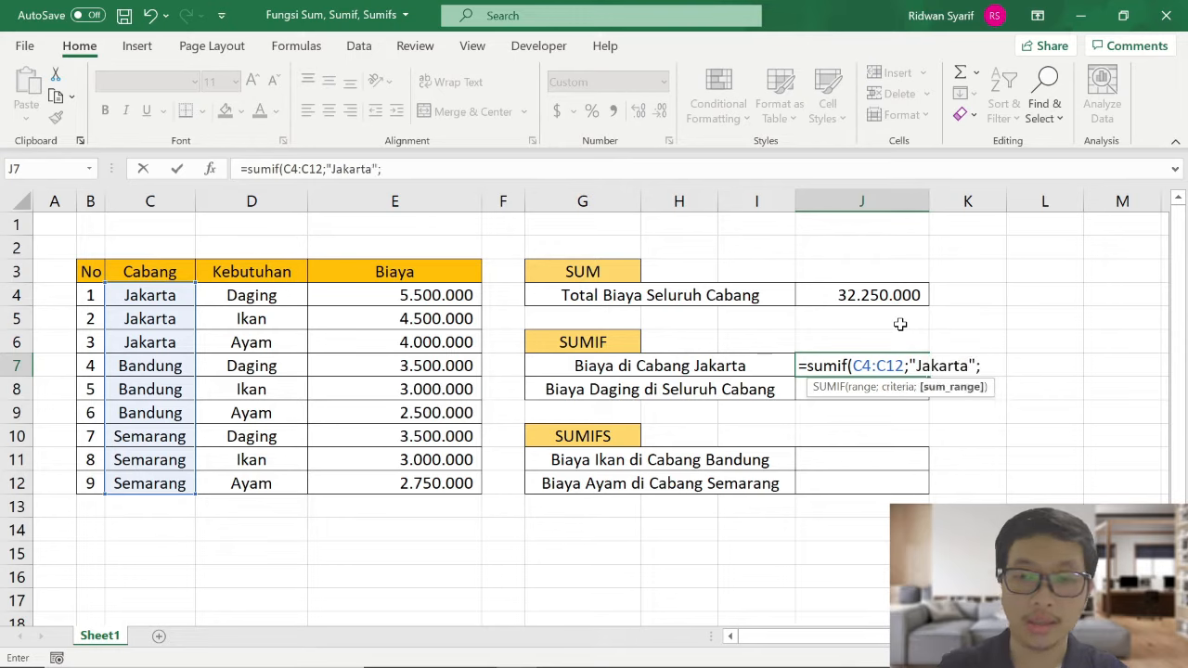
left_click_drag(358, 300, 356, 497)
left_click_drag(352, 493, 348, 491)
type(")")
key("Return")
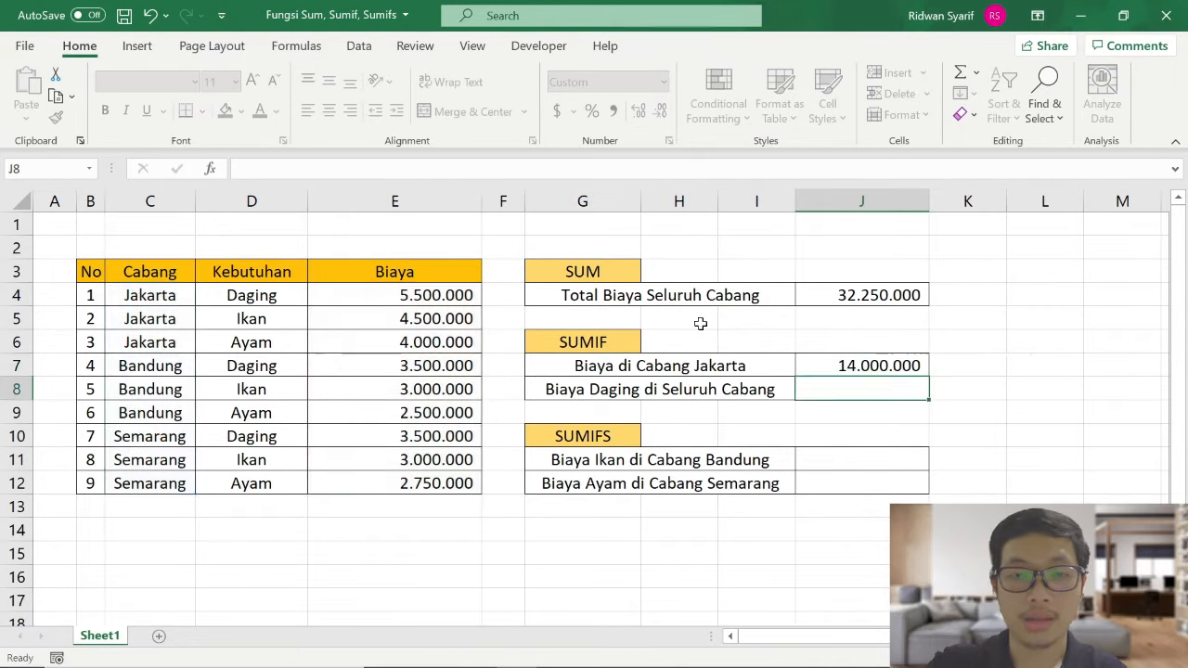
- Replace the "Jakarta" criterion in J7's SUMIF formula with a reference to cell C4
left_click(882, 367)
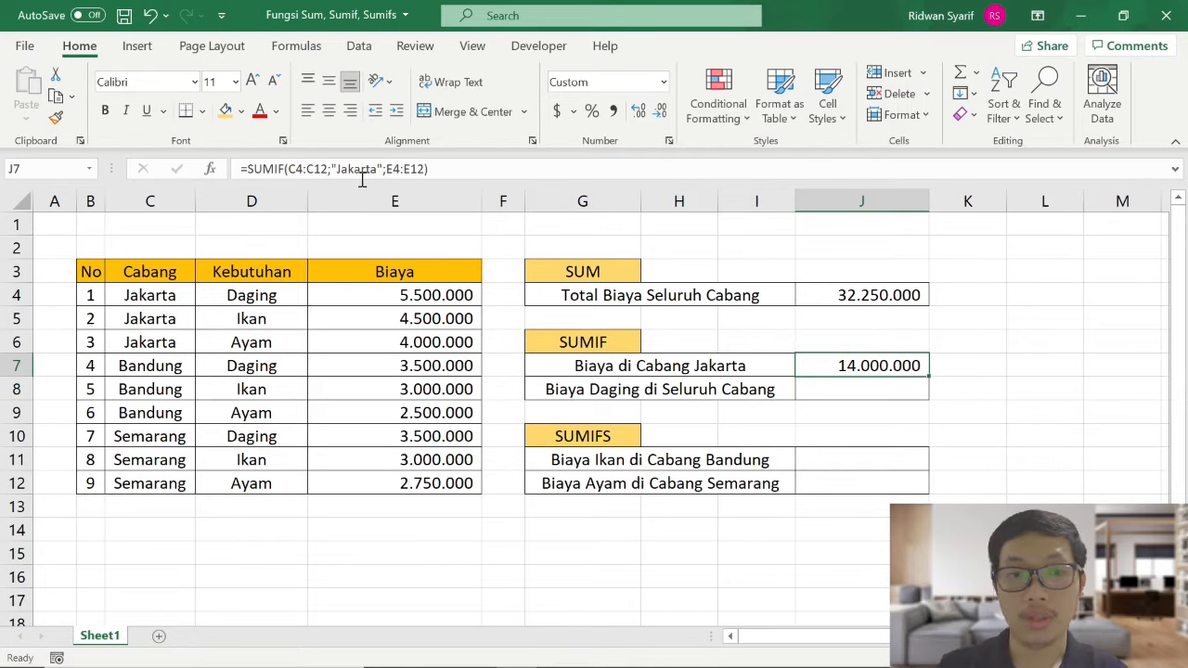
left_click_drag(382, 170, 332, 174)
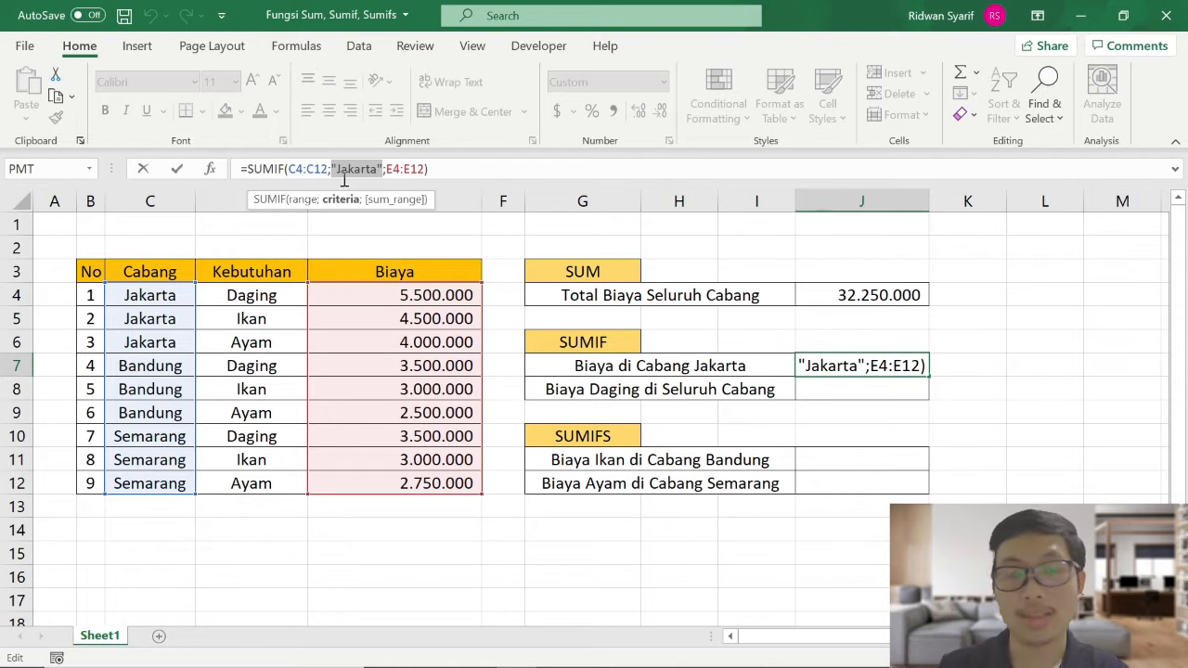
key("BackSpace")
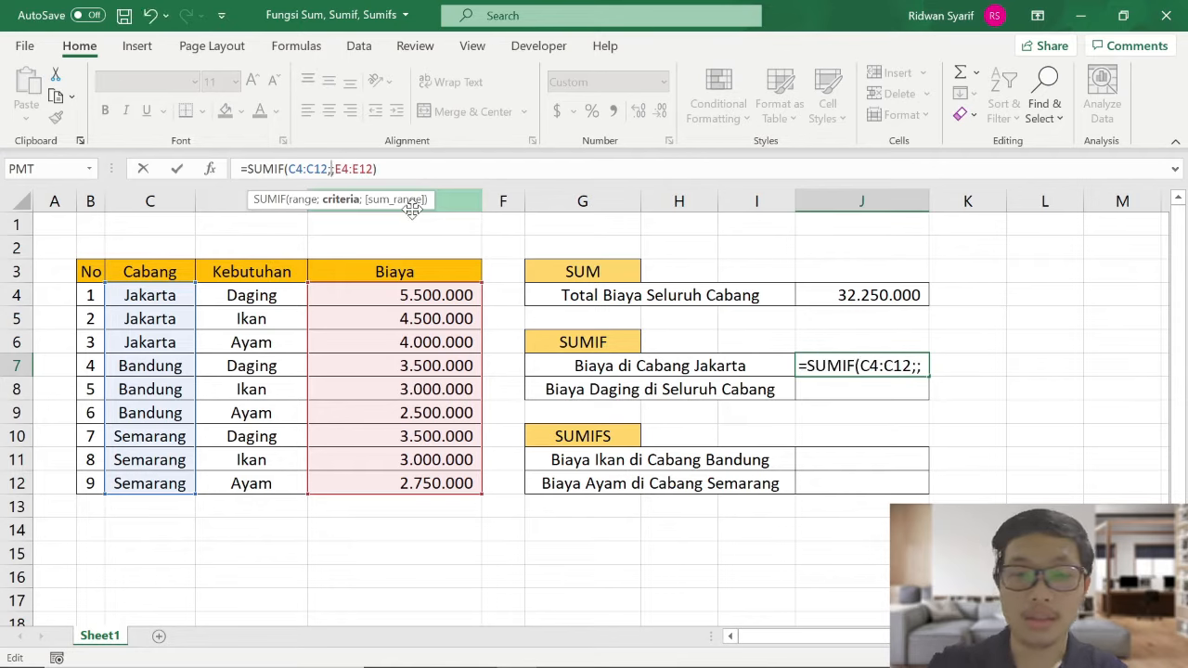
left_click(153, 295)
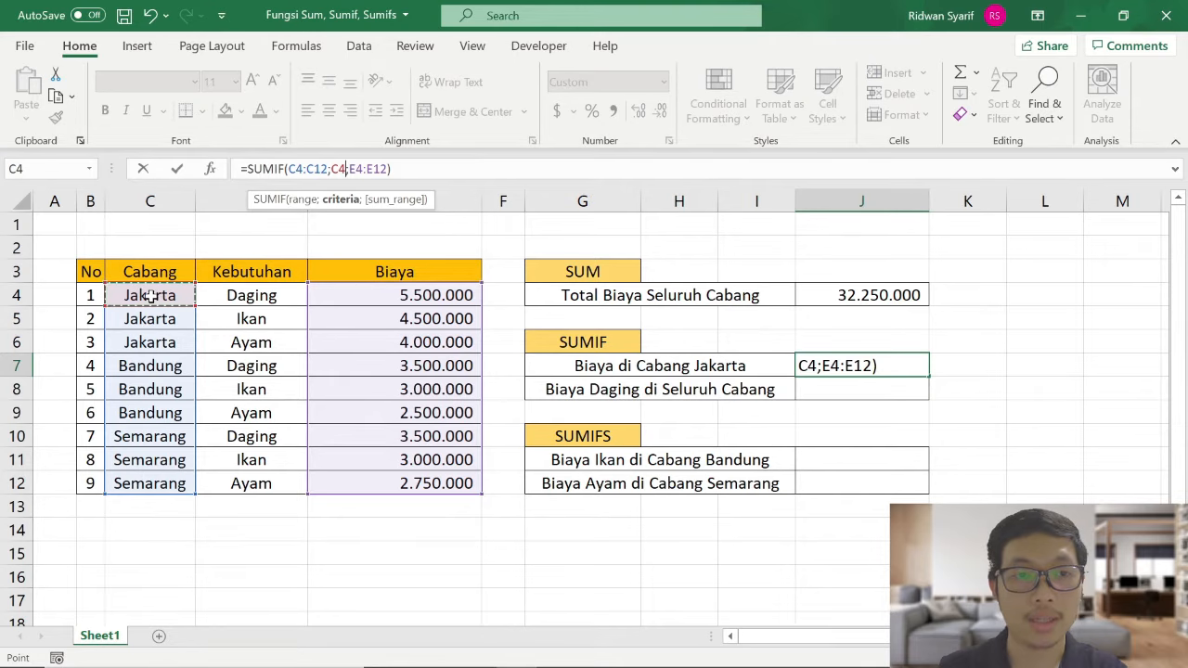
key("Return")
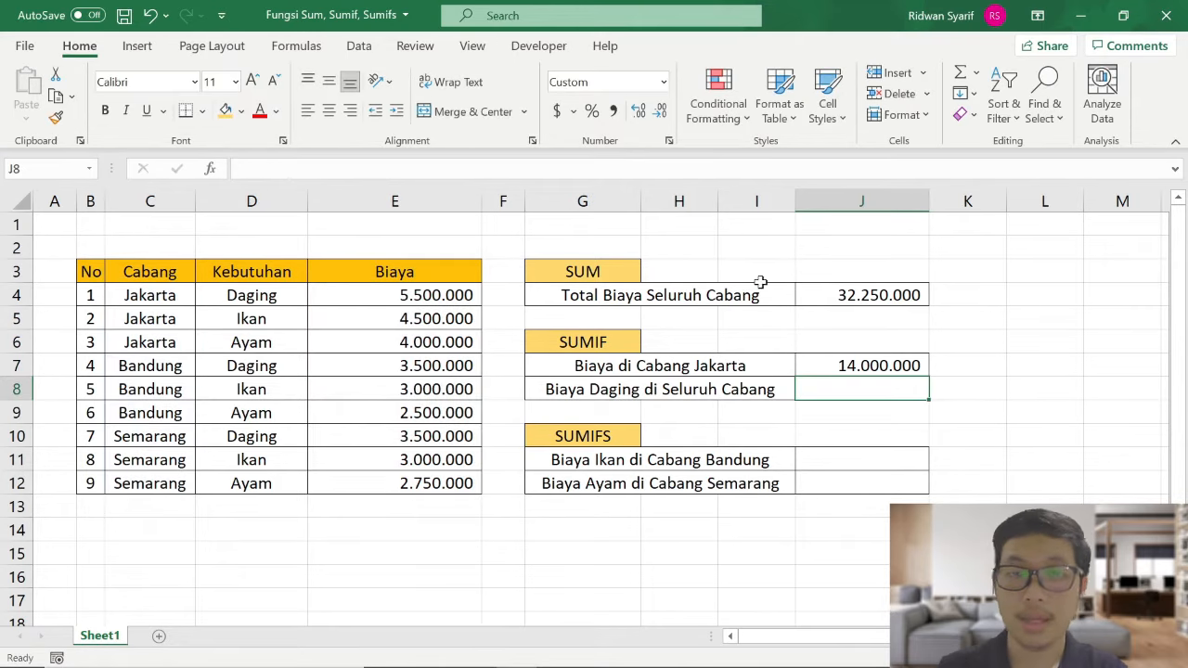
left_click(876, 369)
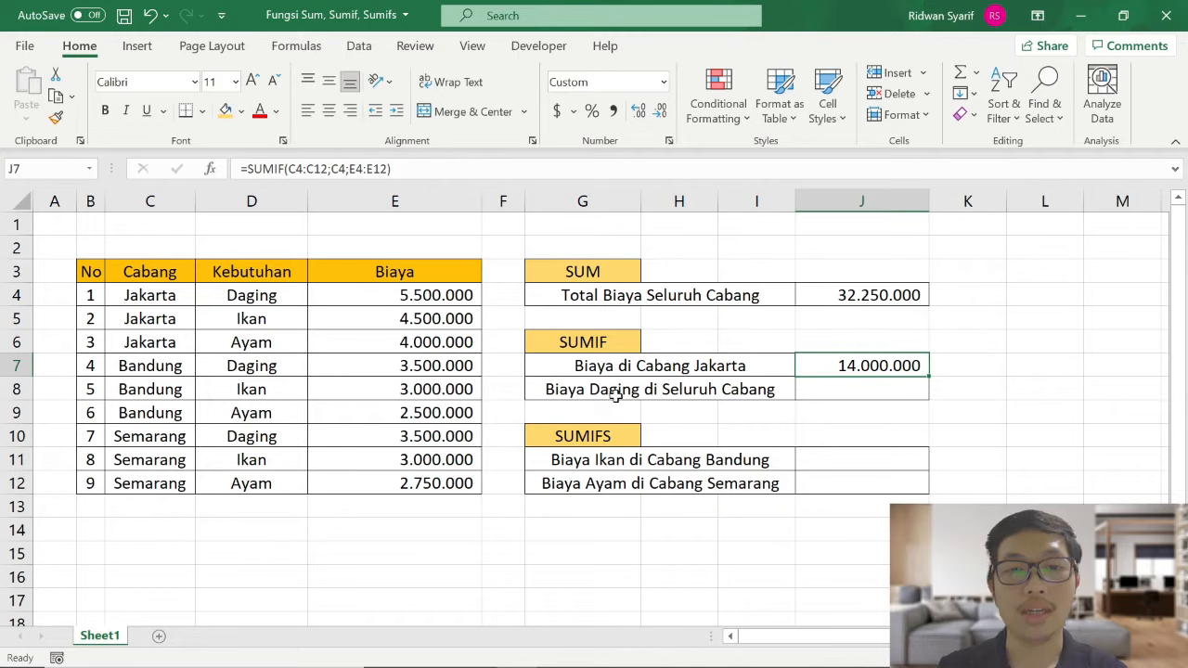
- Enter =SUMIF(D4:D12;D4;E4:E12) in J8 to calculate Biaya Daging di Seluruh Cabang
left_click(815, 389)
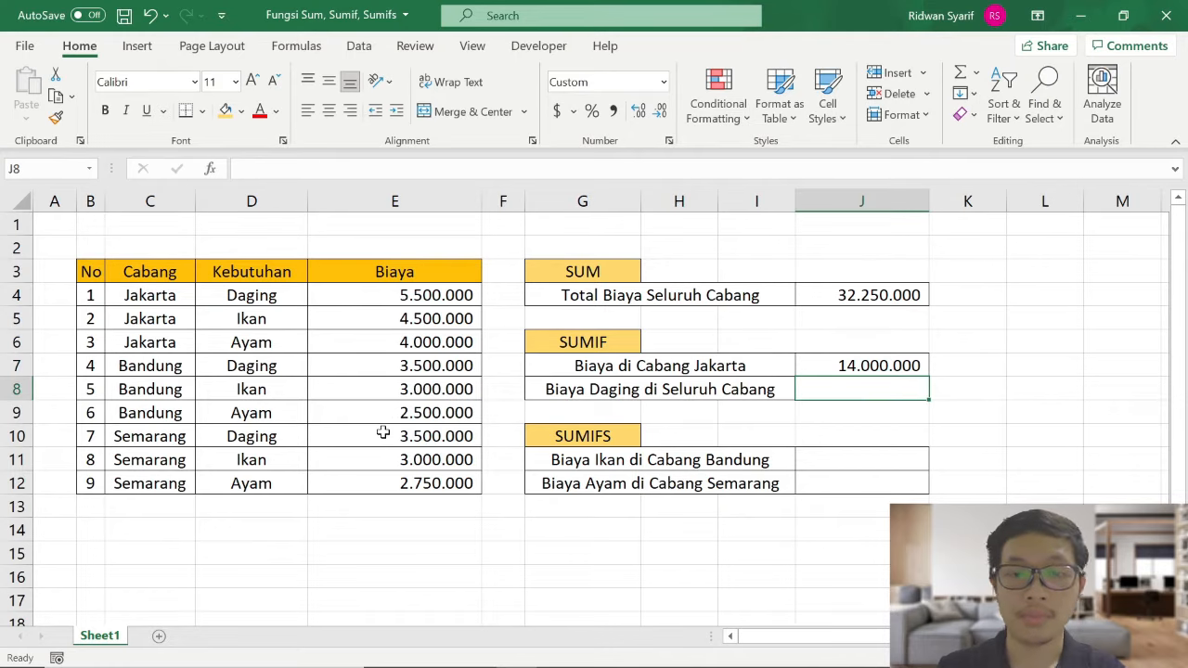
type("=s")
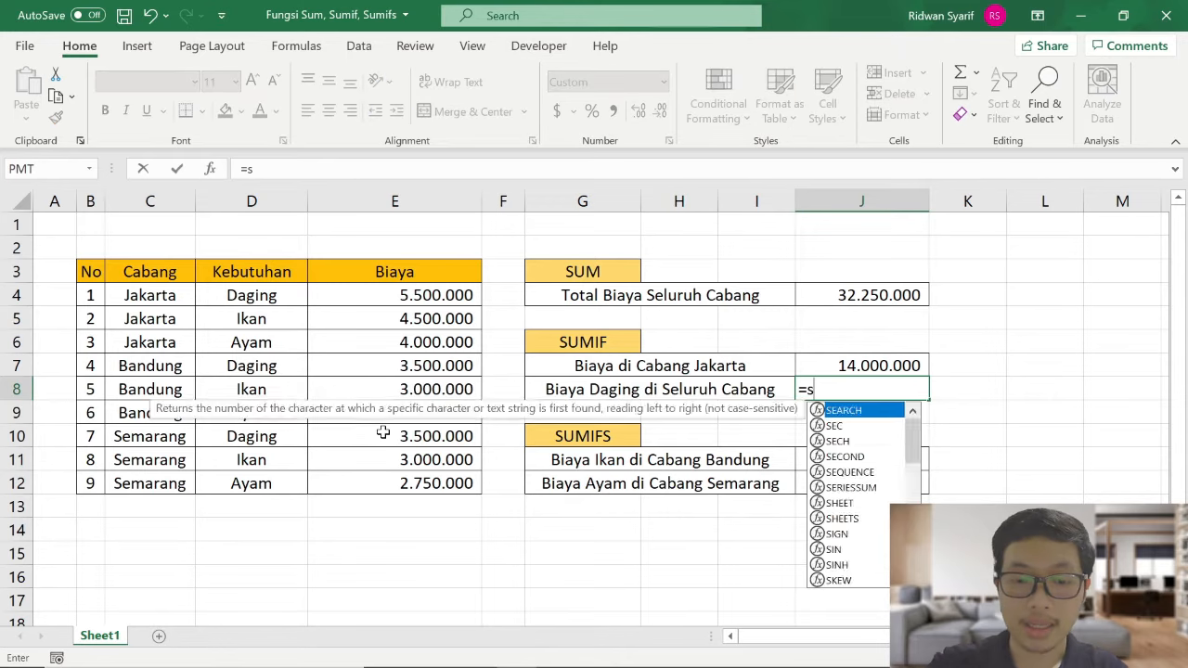
type("umif(")
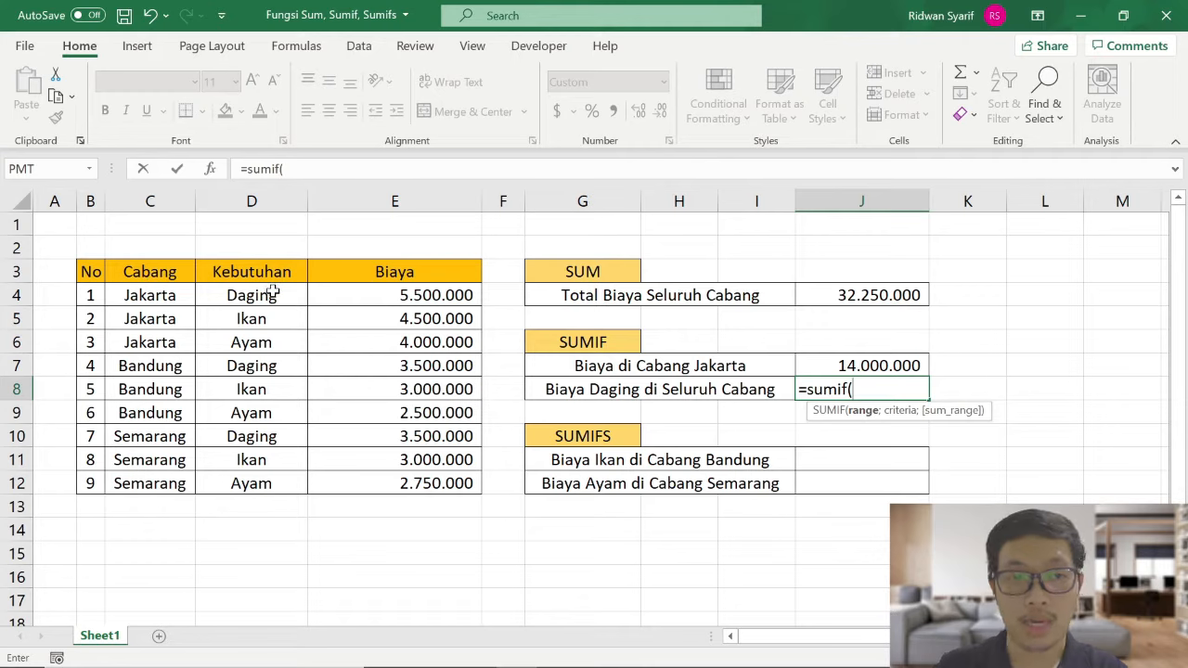
left_click_drag(272, 290, 276, 482)
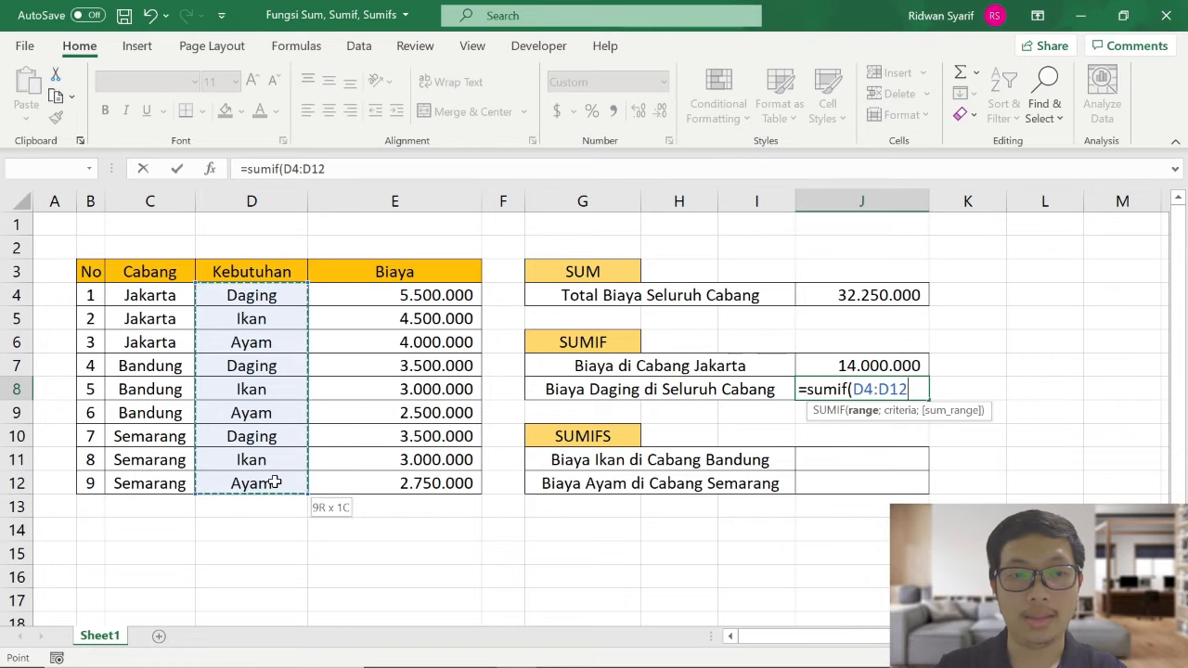
type(";")
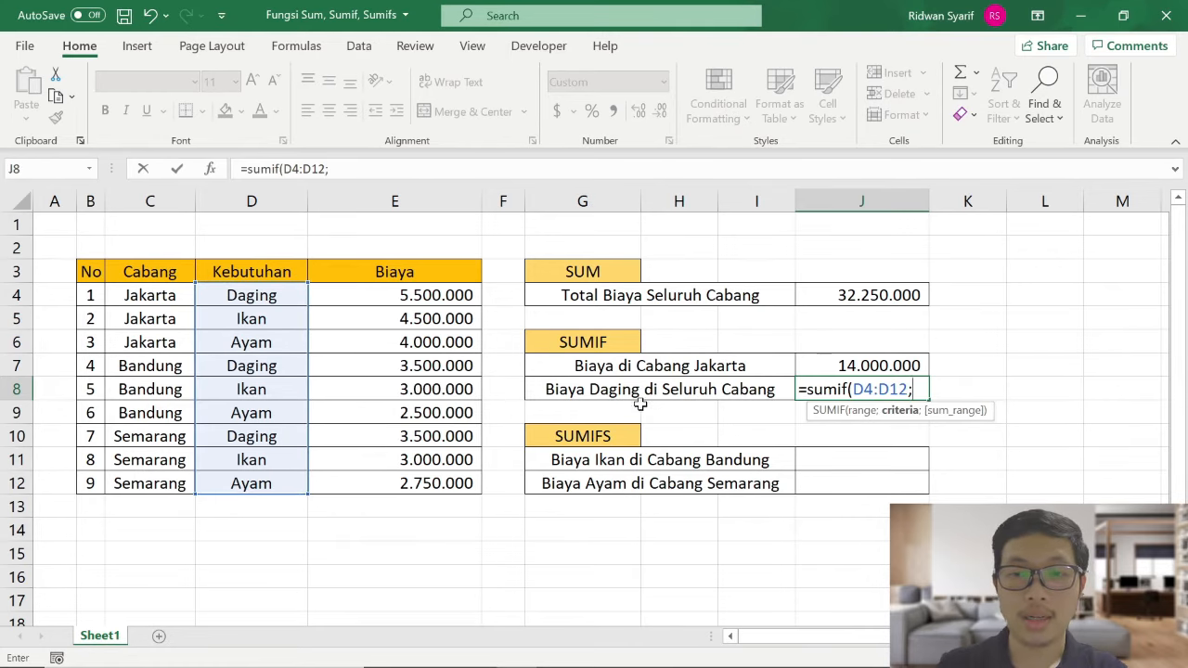
left_click(265, 295)
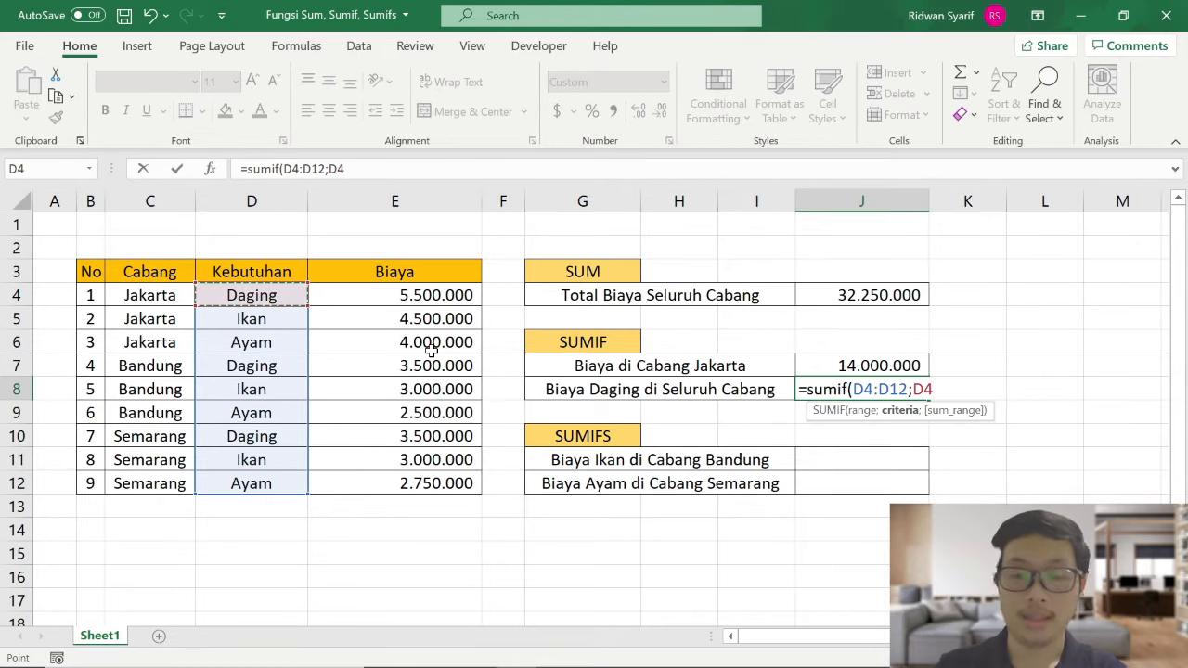
type(";")
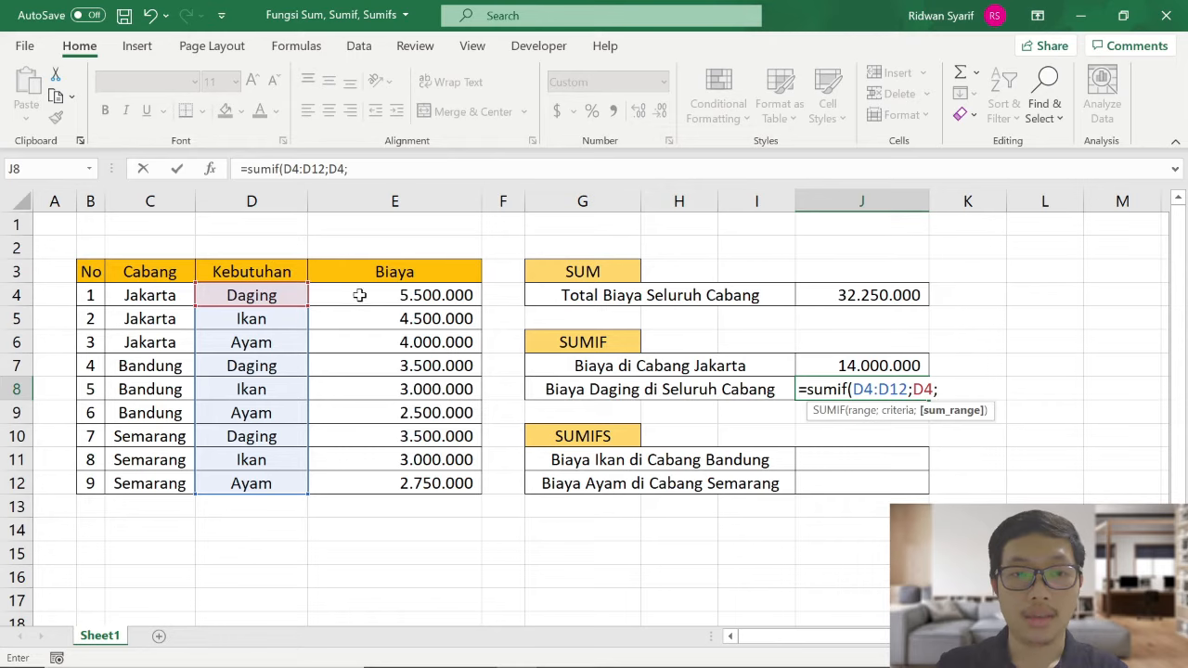
left_click_drag(362, 294, 375, 483)
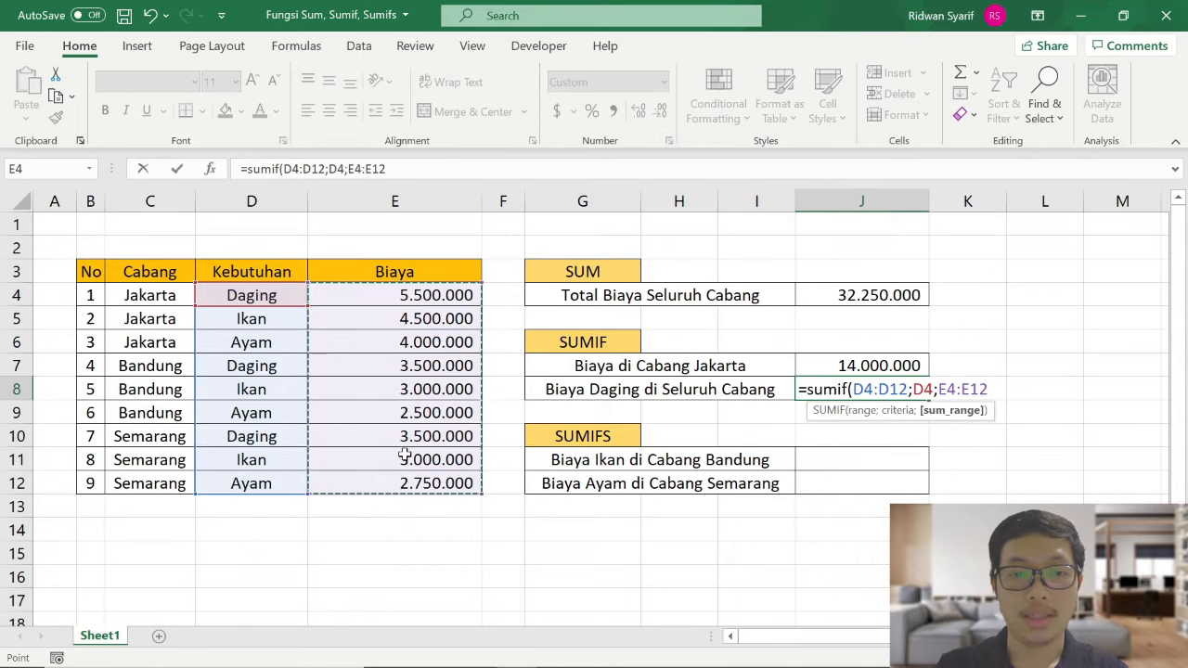
type(")")
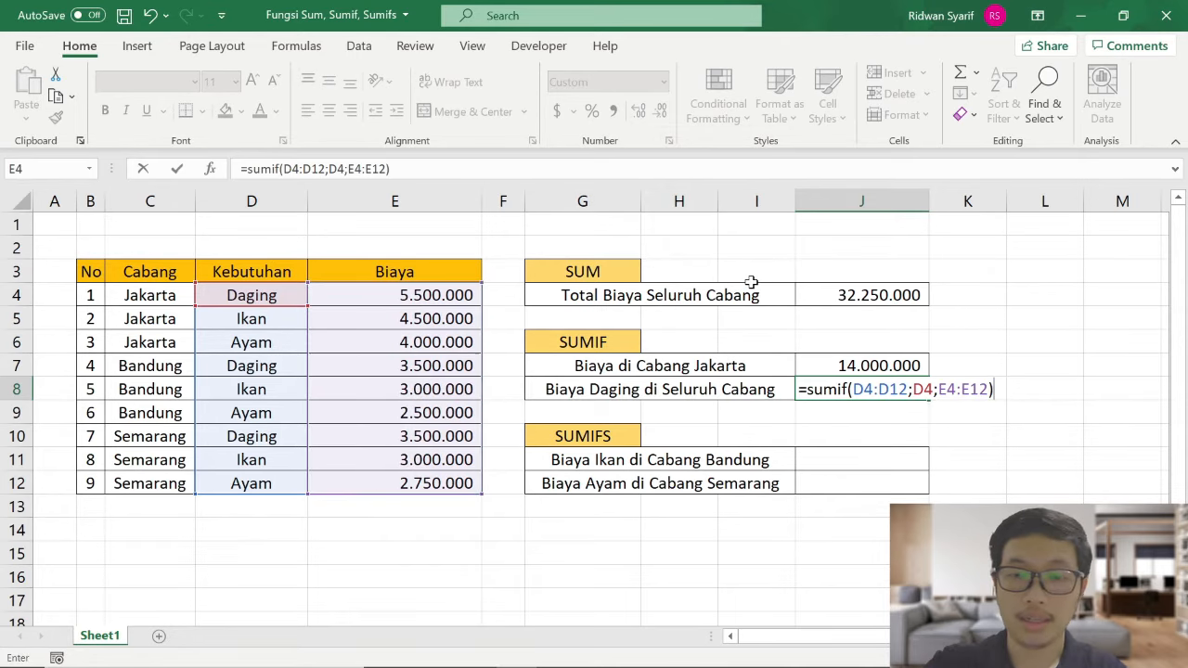
key("Return")
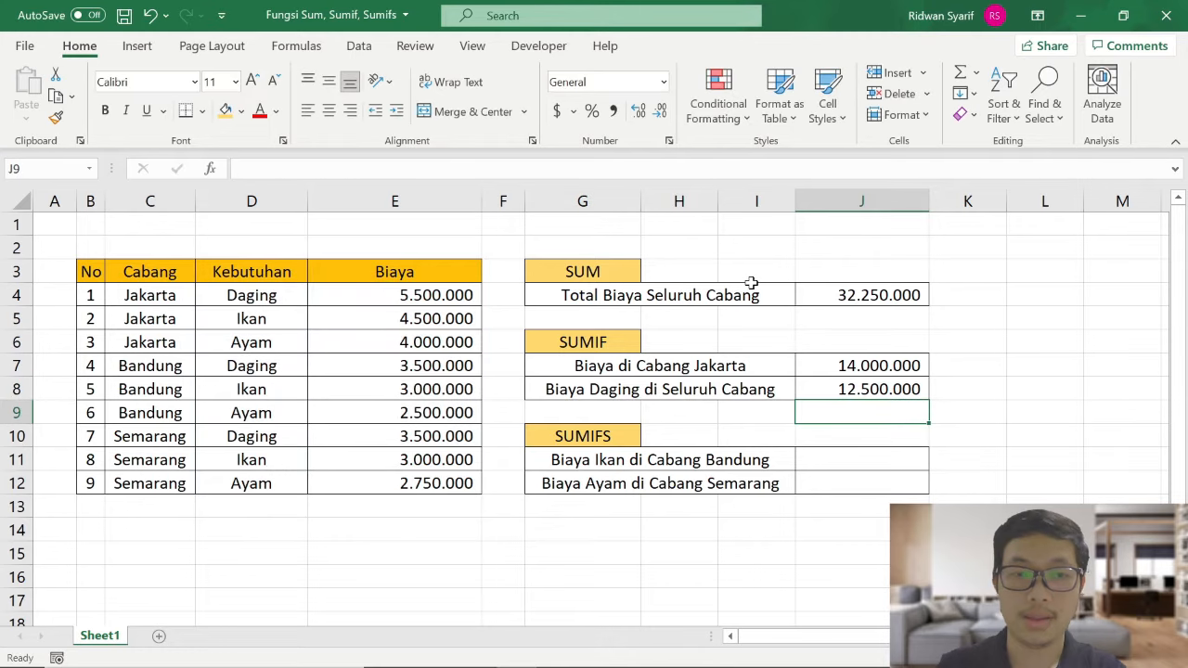
- Check the SUMIF formula in J8 against the individual Daging costs in E4, E7 and E10
left_click(882, 390)
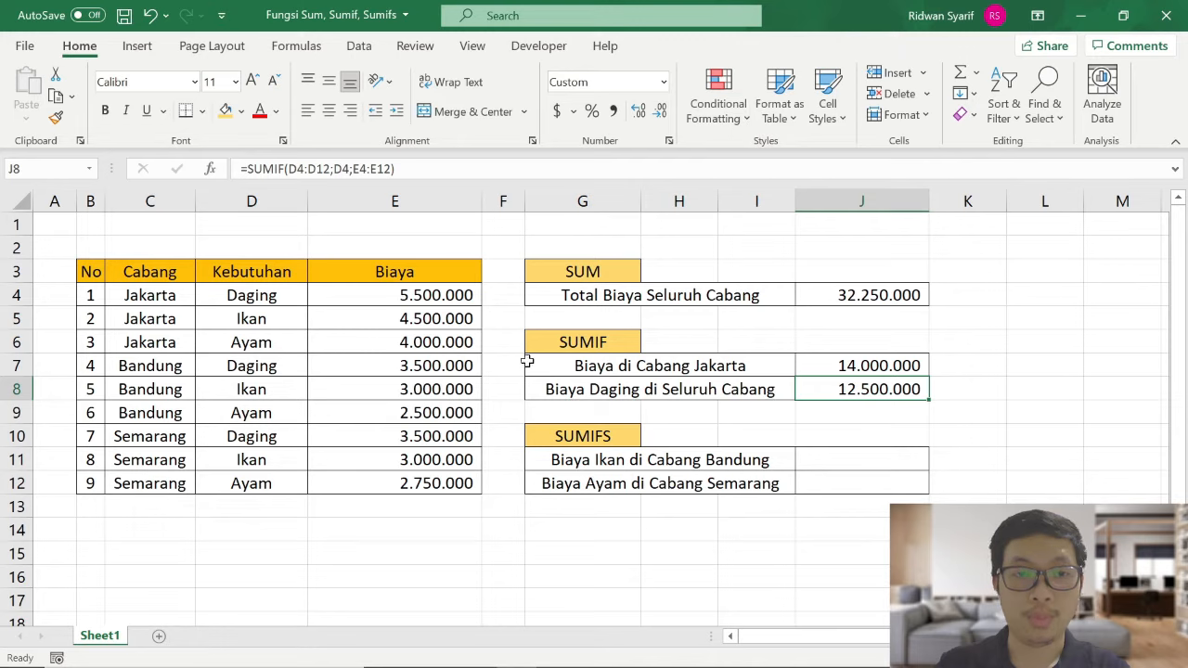
left_click(346, 293)
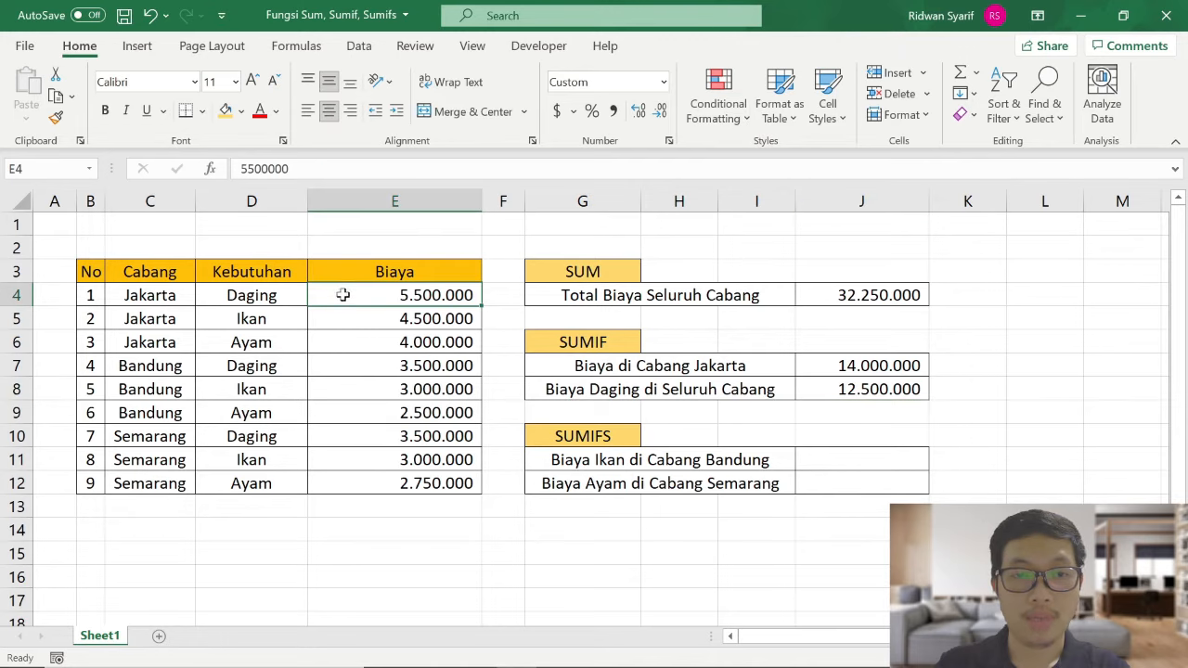
left_click(342, 368)
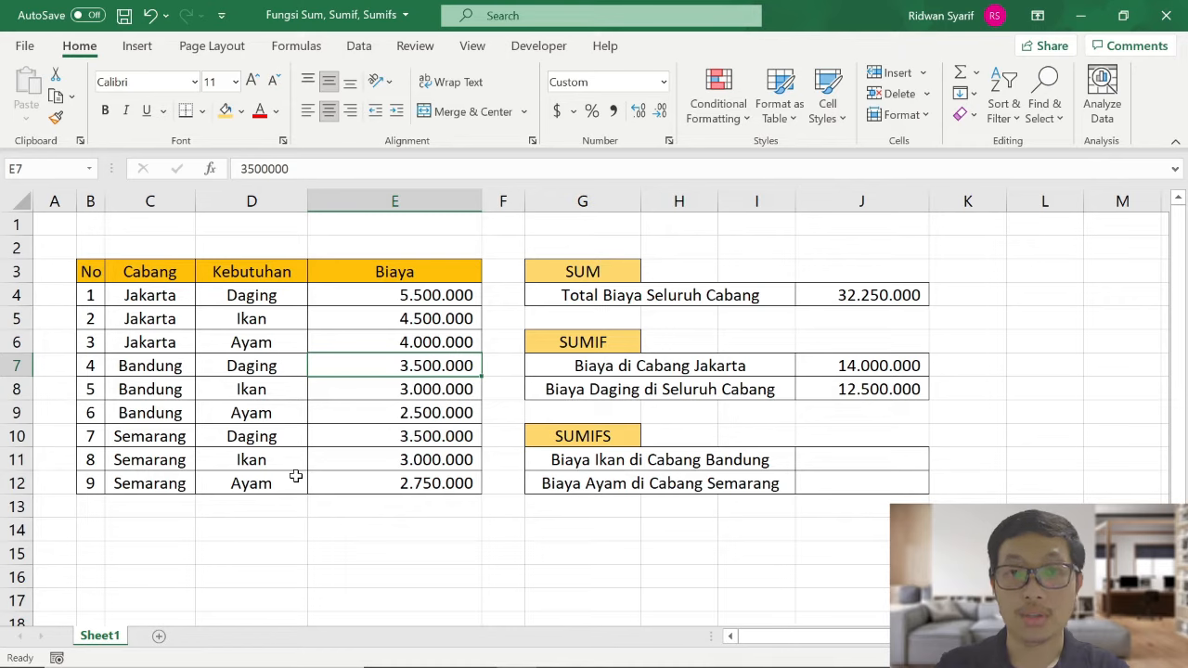
left_click(357, 436)
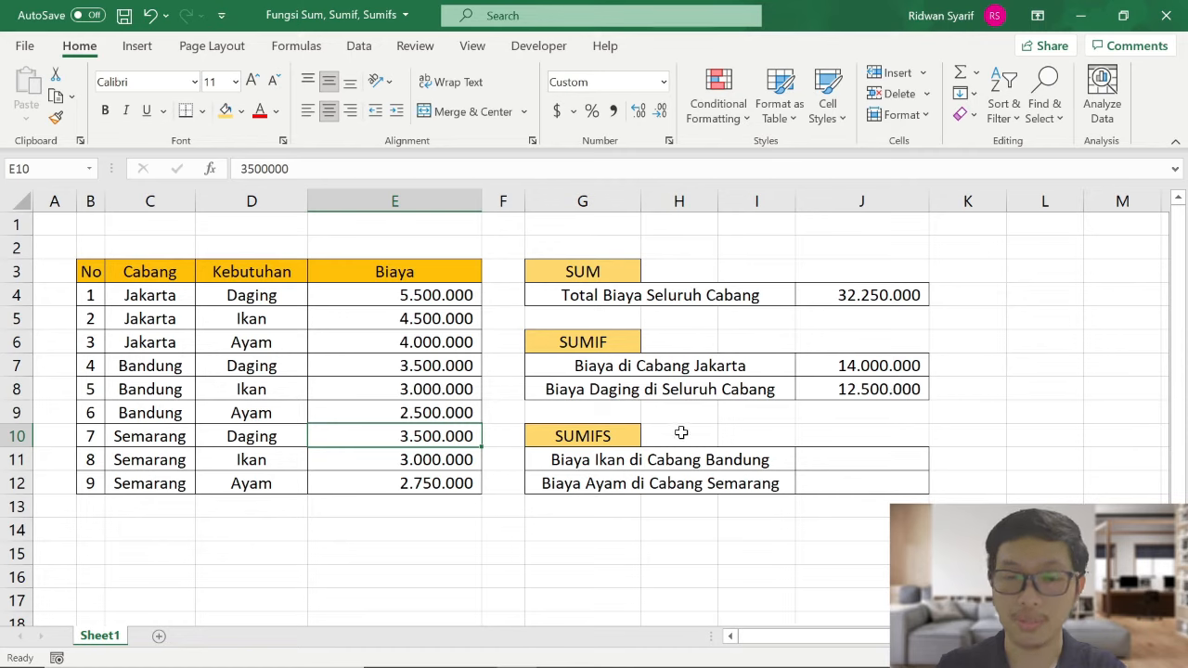
- Start a SUMIFS formula in J11 for Biaya Ikan di Cabang Bandung, with E4:E12 as the sum range
left_click(819, 454)
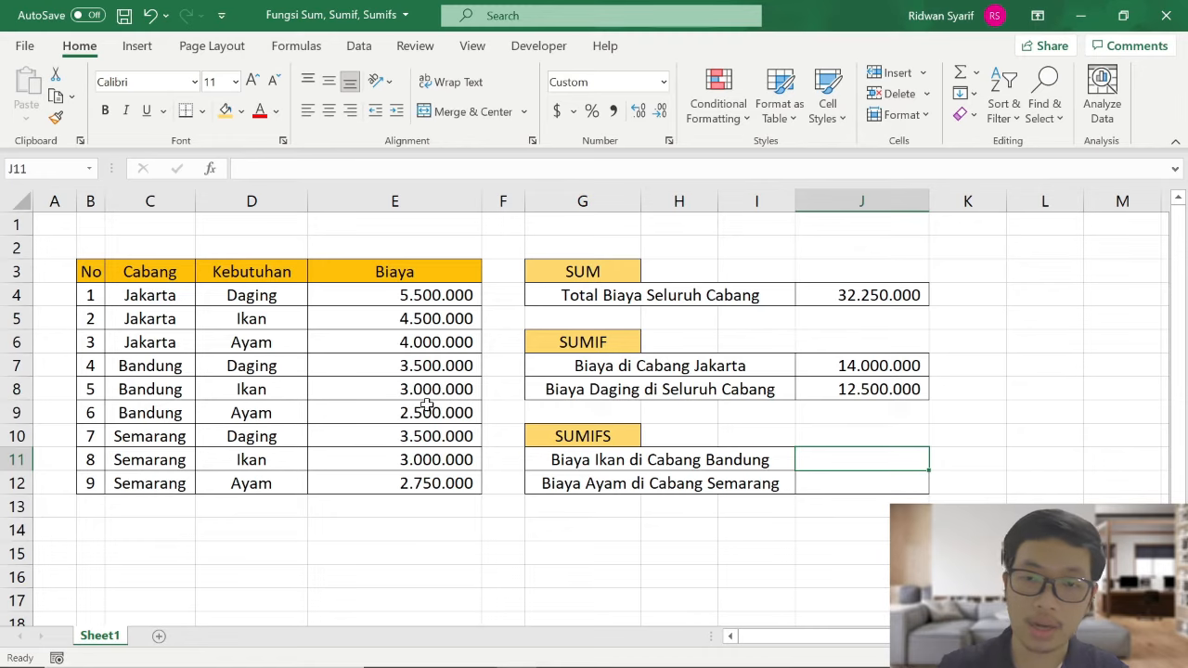
scroll(742, 371, "down", 1)
type("=")
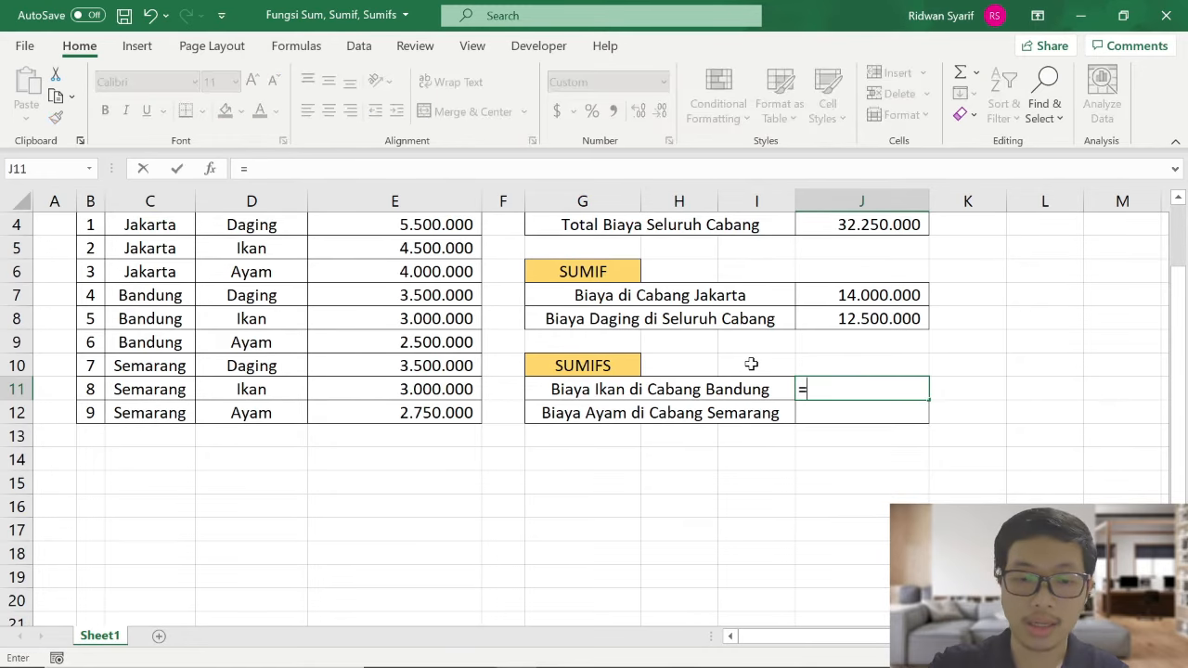
type("sumifs")
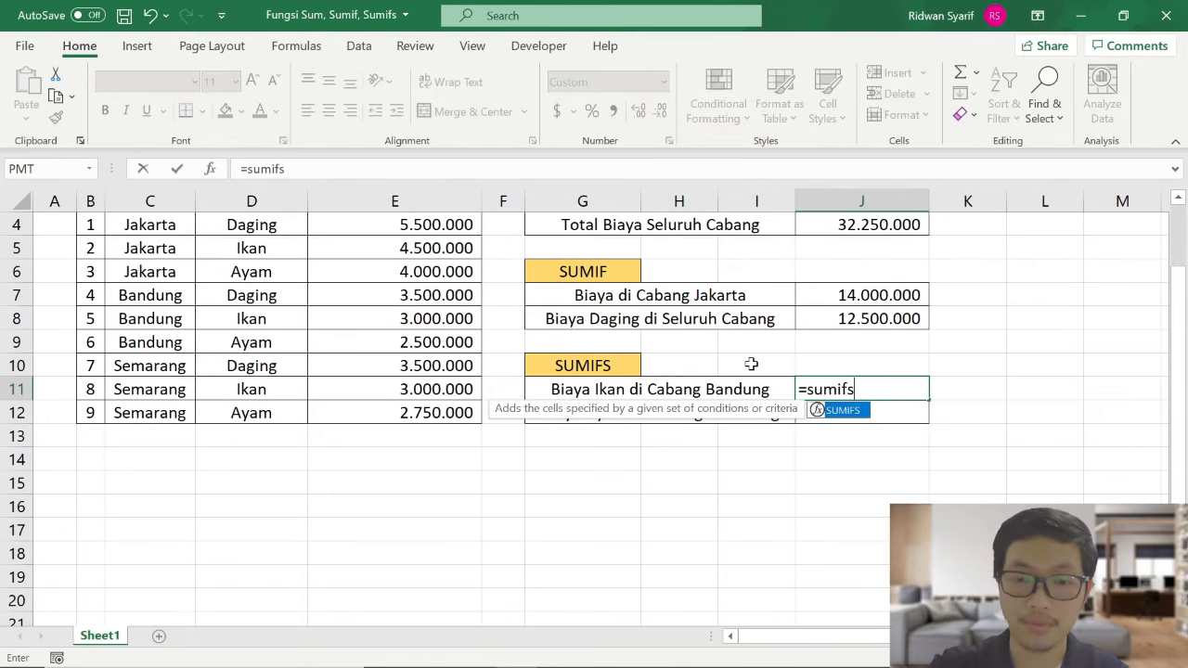
type("(")
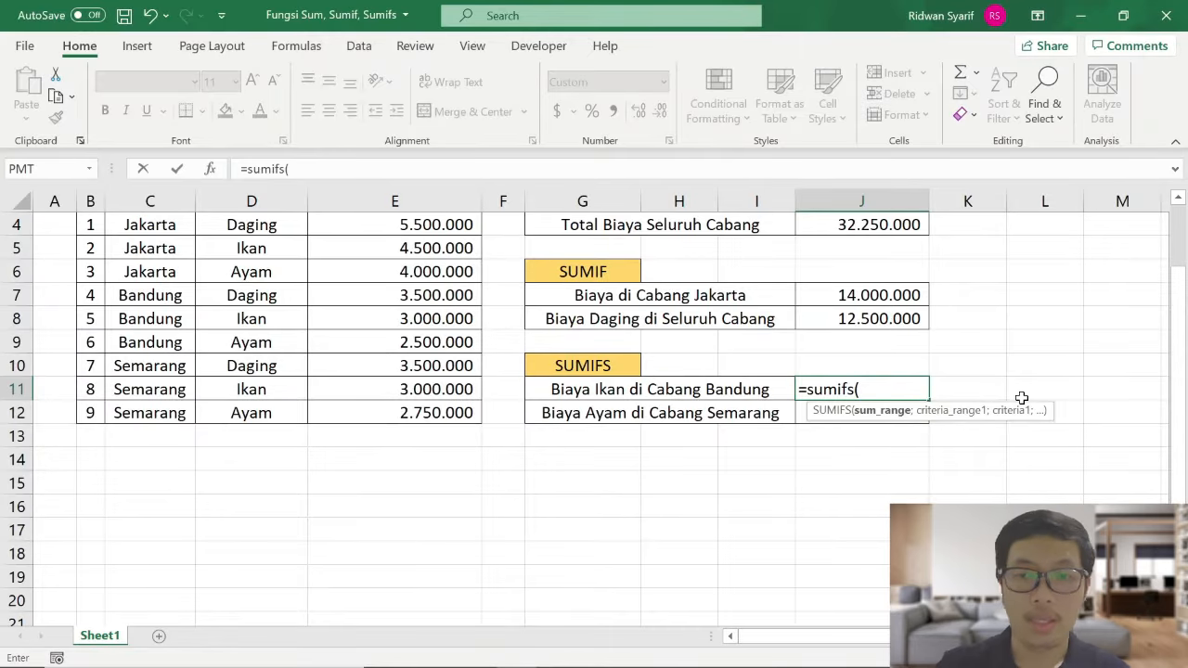
scroll(750, 415, "up", 1)
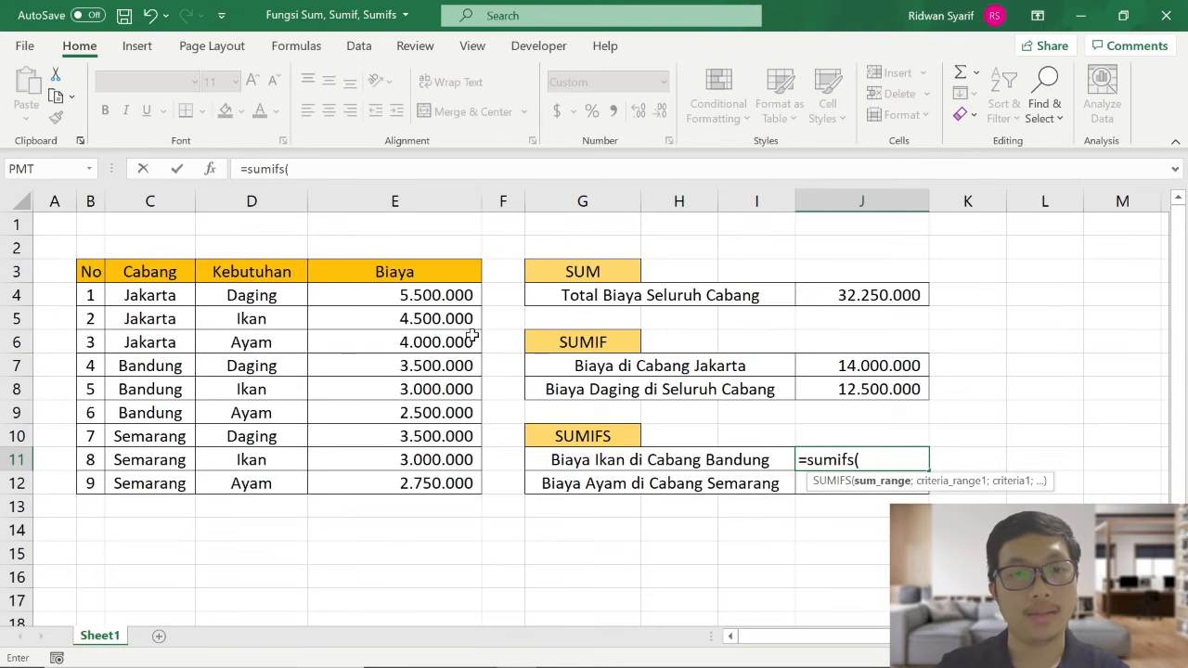
scroll(424, 270, "down", 1)
scroll(430, 258, "up", 1)
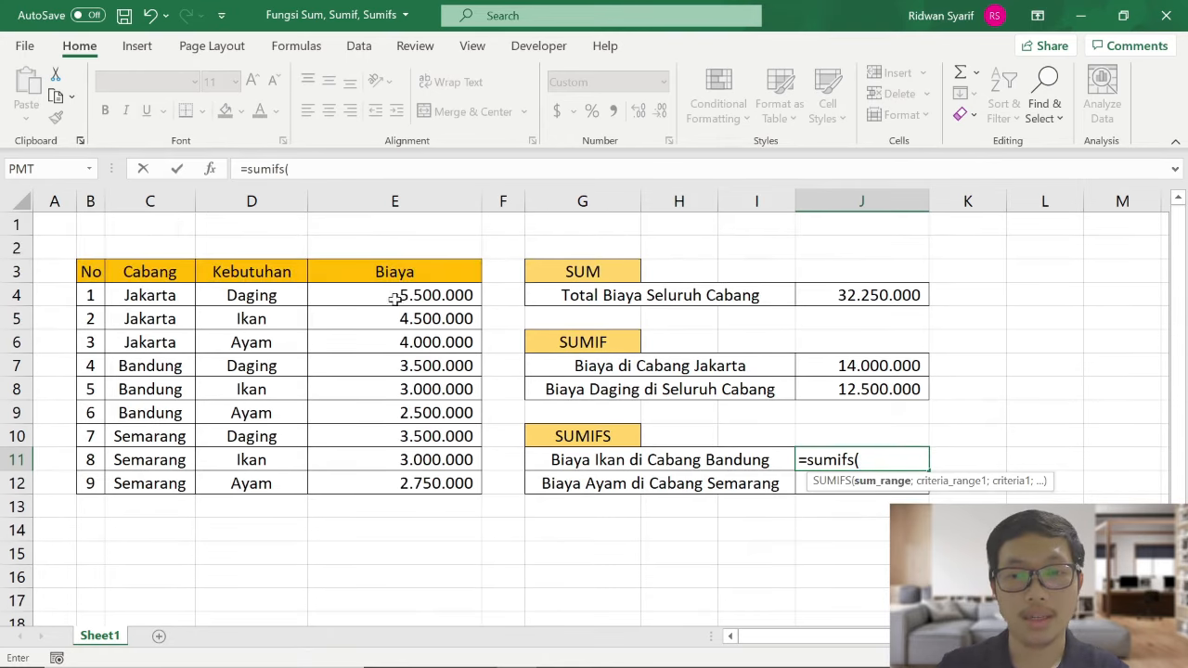
left_click_drag(396, 295, 378, 485)
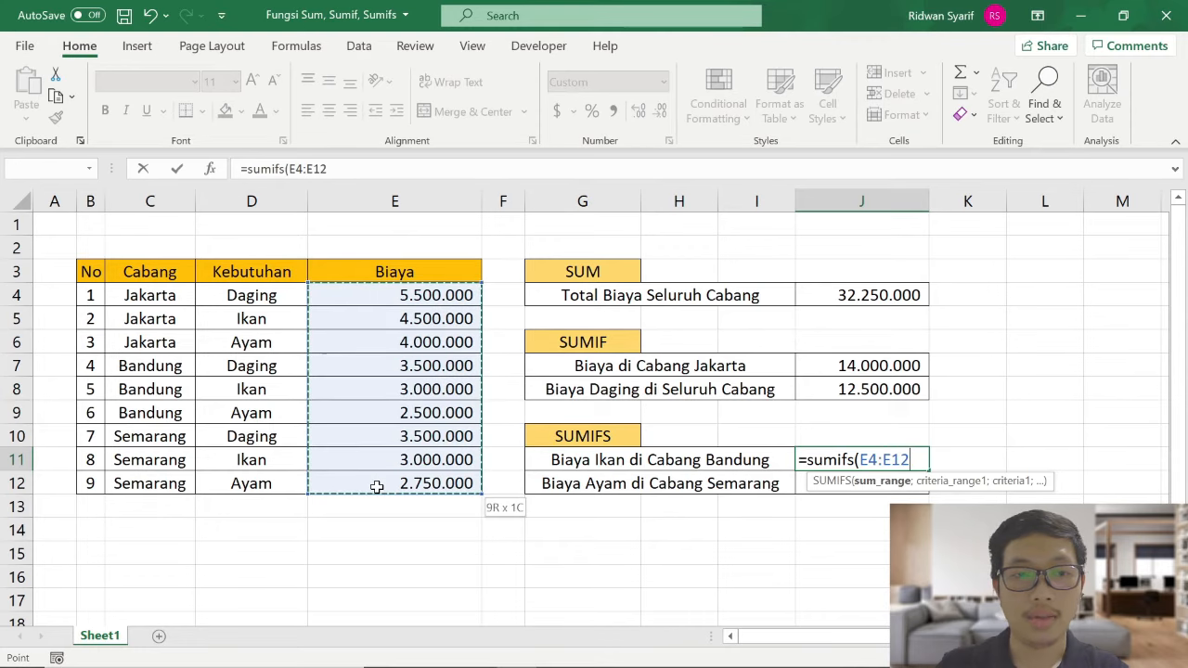
type(";")
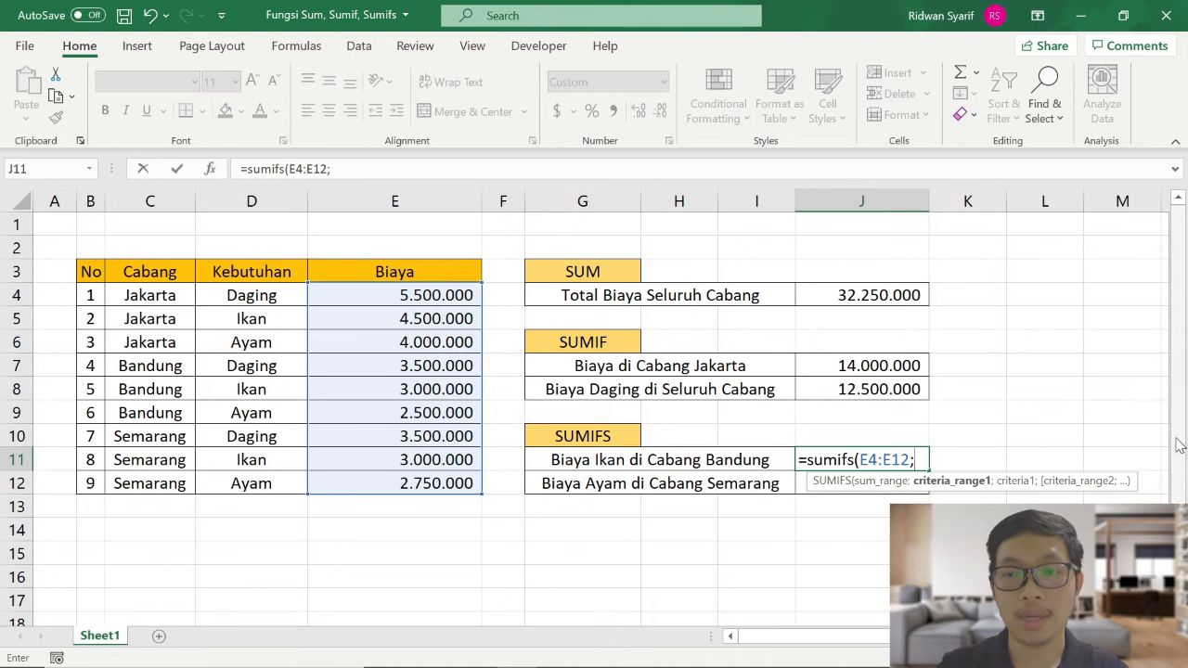
- Add the Kebutuhan condition to J11's SUMIFS formula, with criteria range D4:D12 and criterion D5 (Ikan)
left_click_drag(1178, 444, 1186, 470)
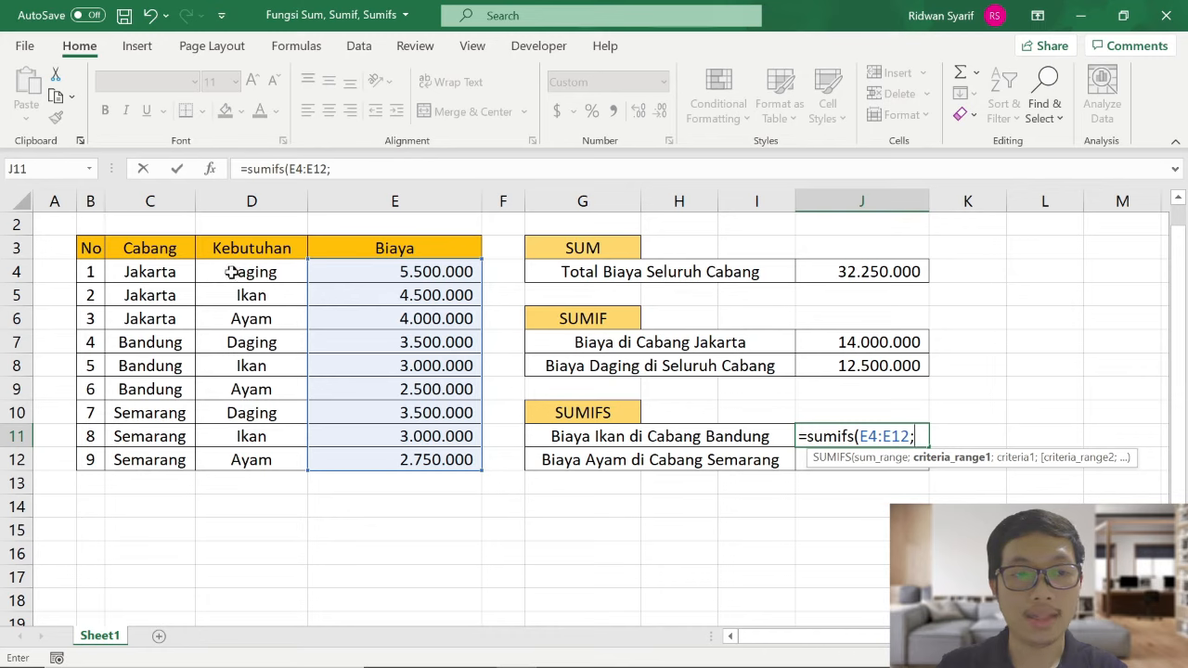
left_click_drag(251, 271, 241, 458)
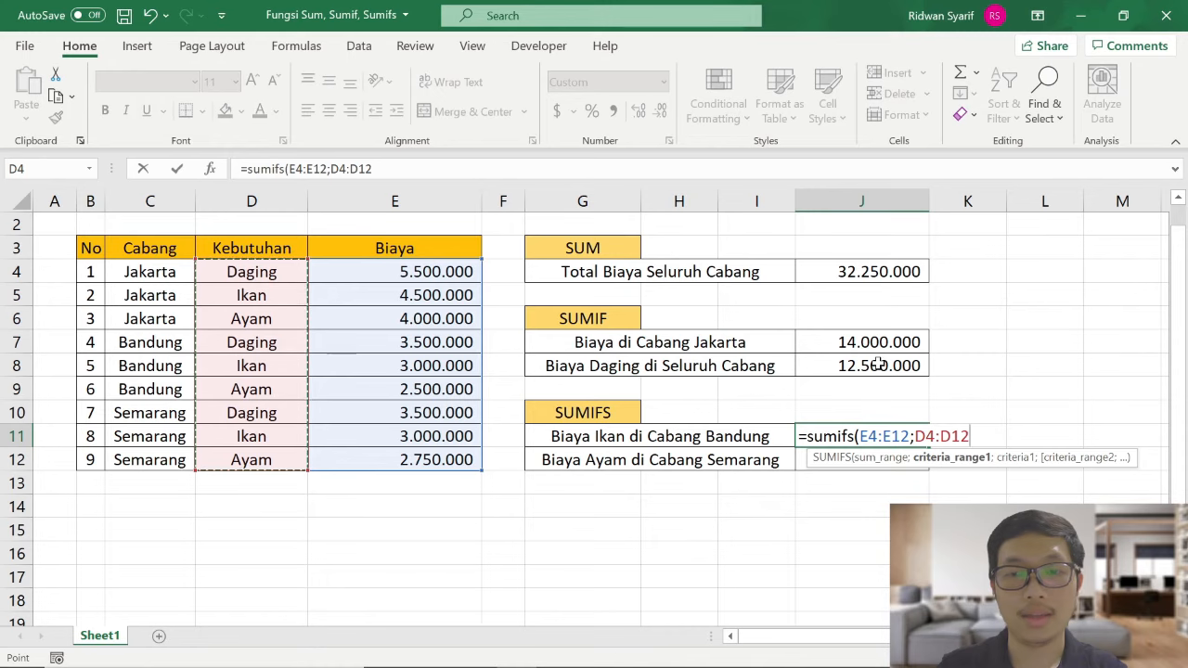
type(";")
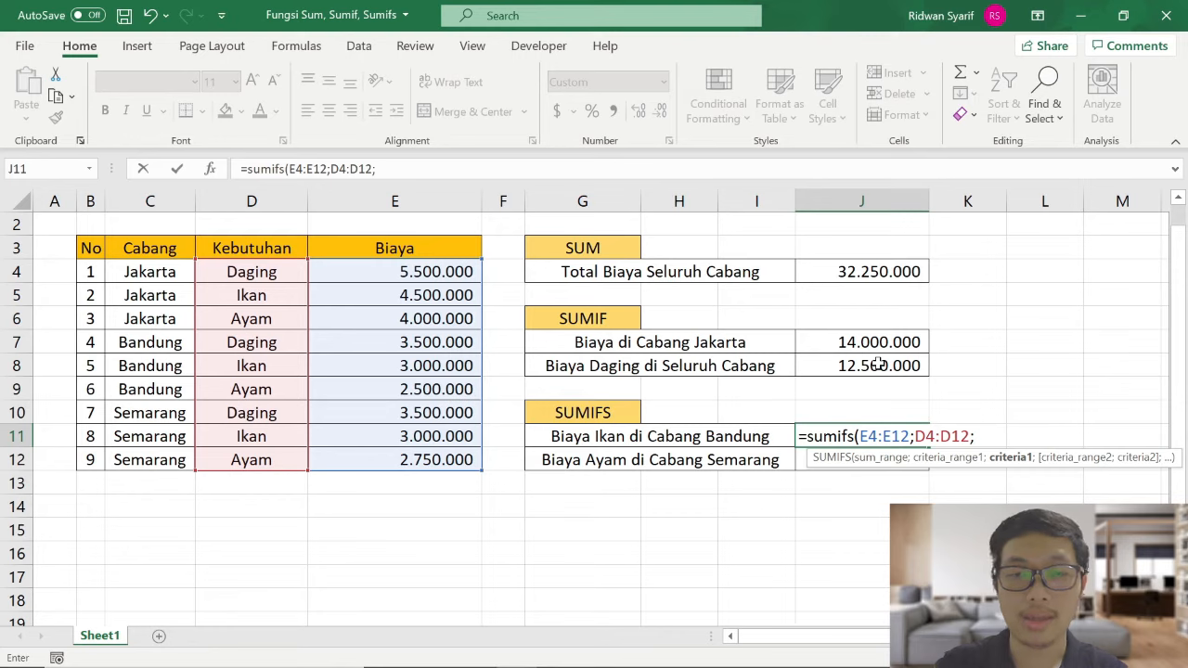
left_click(260, 297)
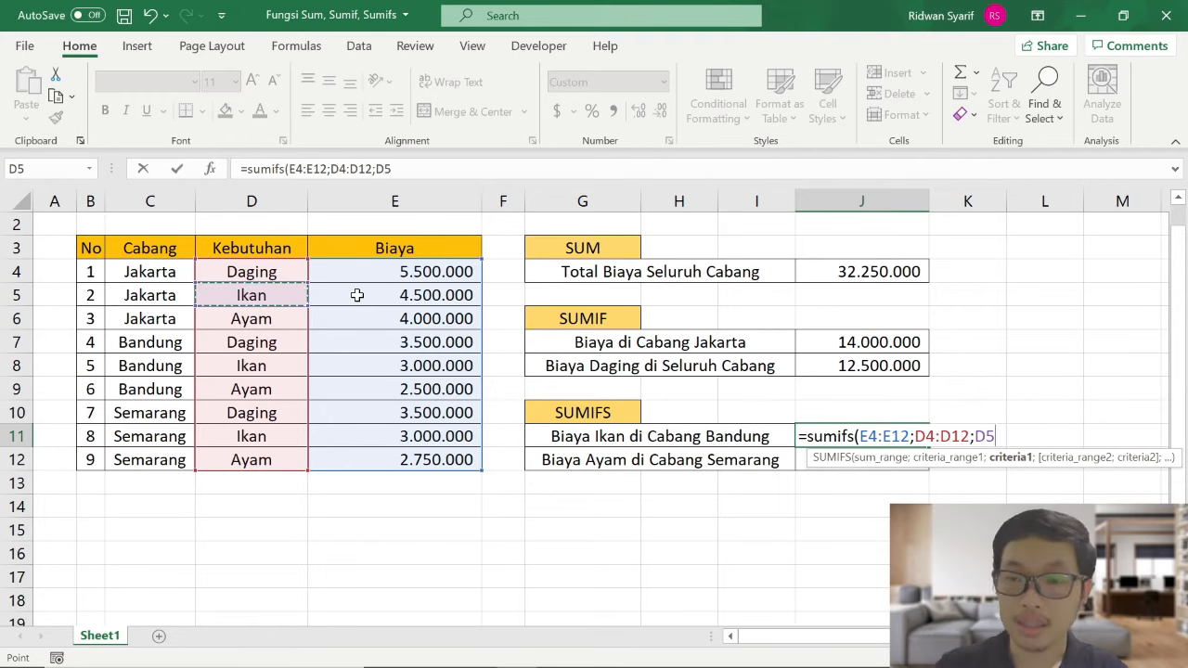
type(";")
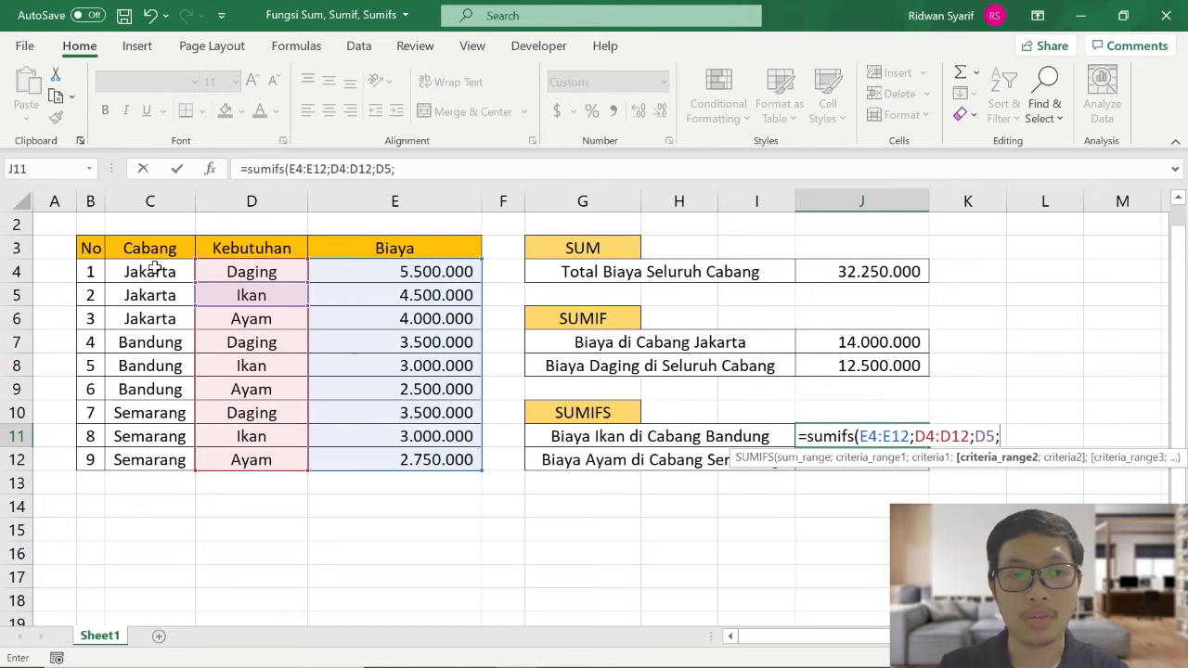
- Add criteria range C4:C12 with criterion C7 (Bandung) to J11's SUMIFS formula and complete it
left_click_drag(154, 268, 159, 457)
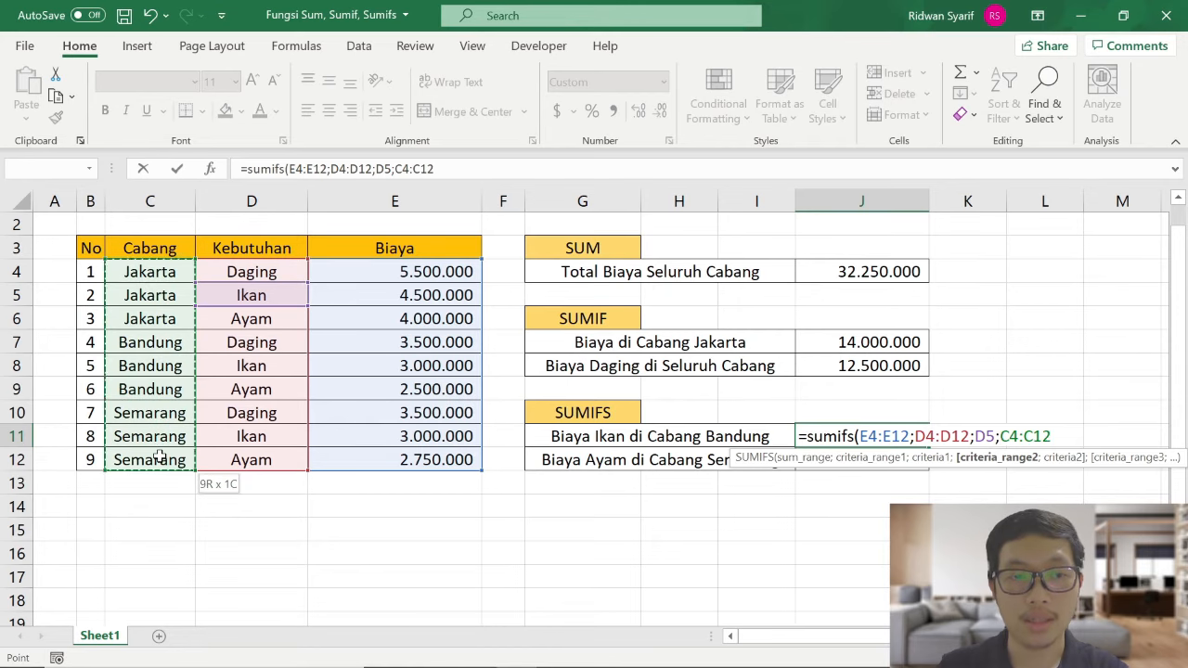
type(";")
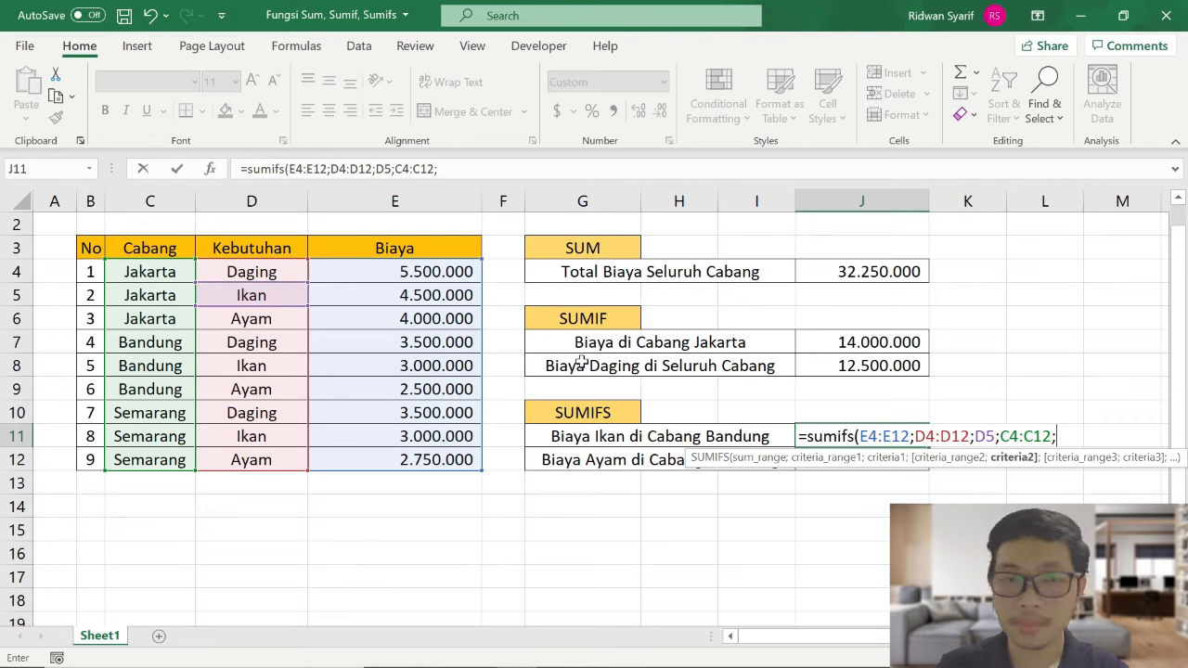
left_click(147, 347)
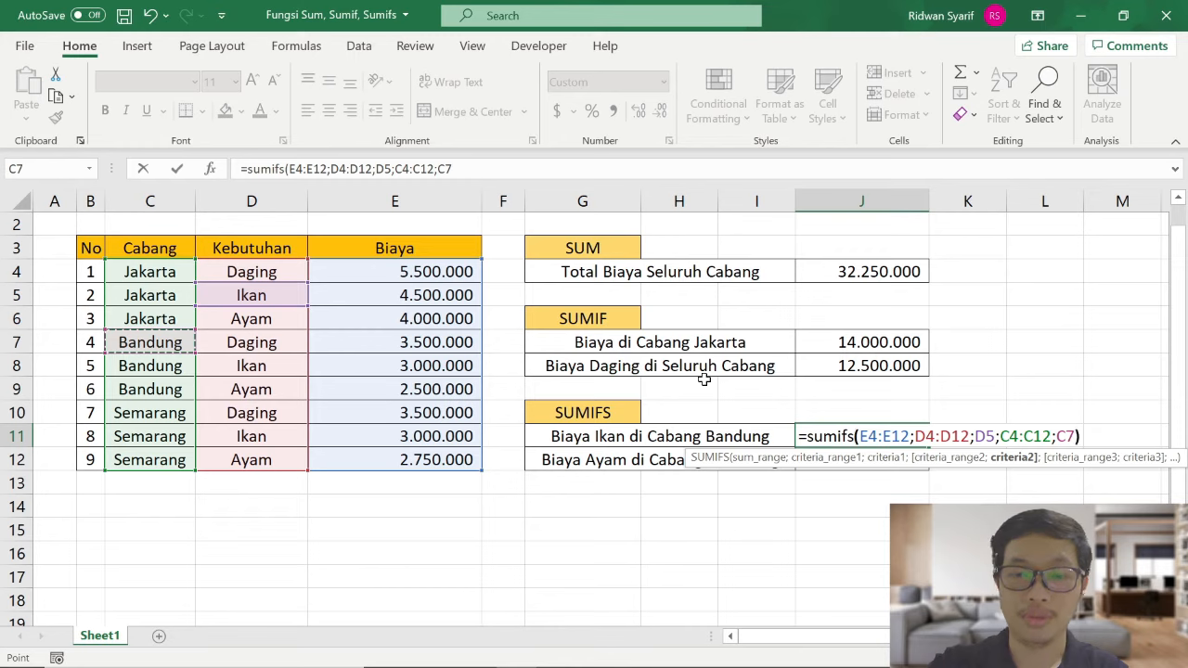
type(")")
key("Return")
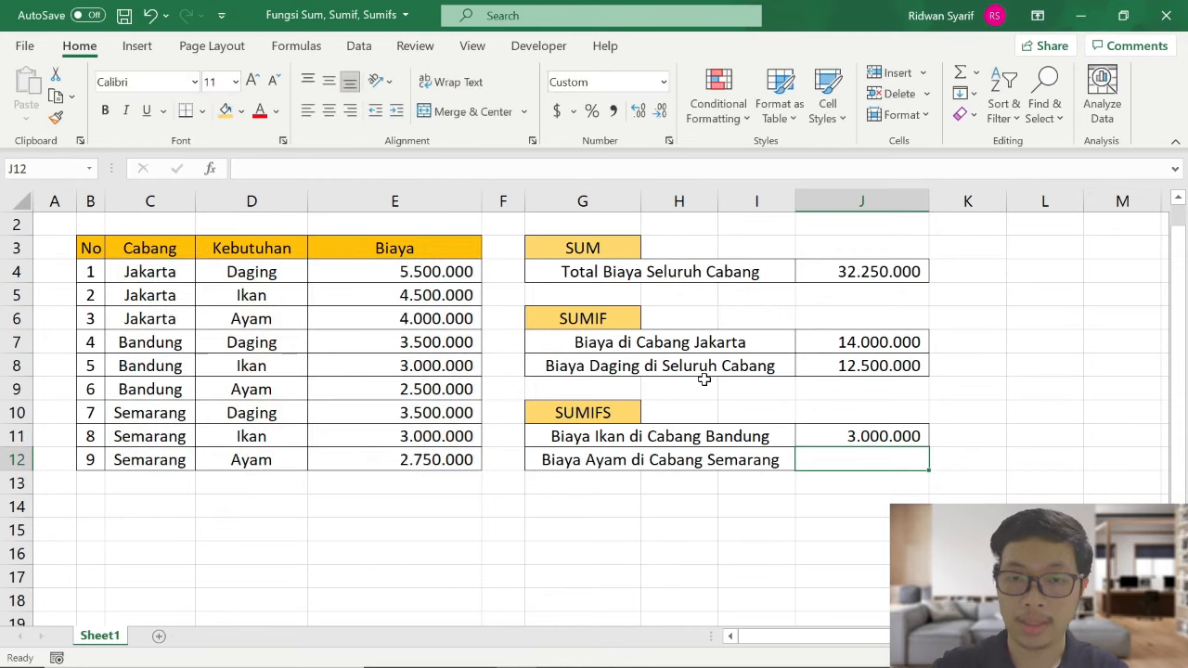
- Compare the SUMIFS formula in J11 with the Bandung Ikan entry in C8:E8
left_click(846, 443)
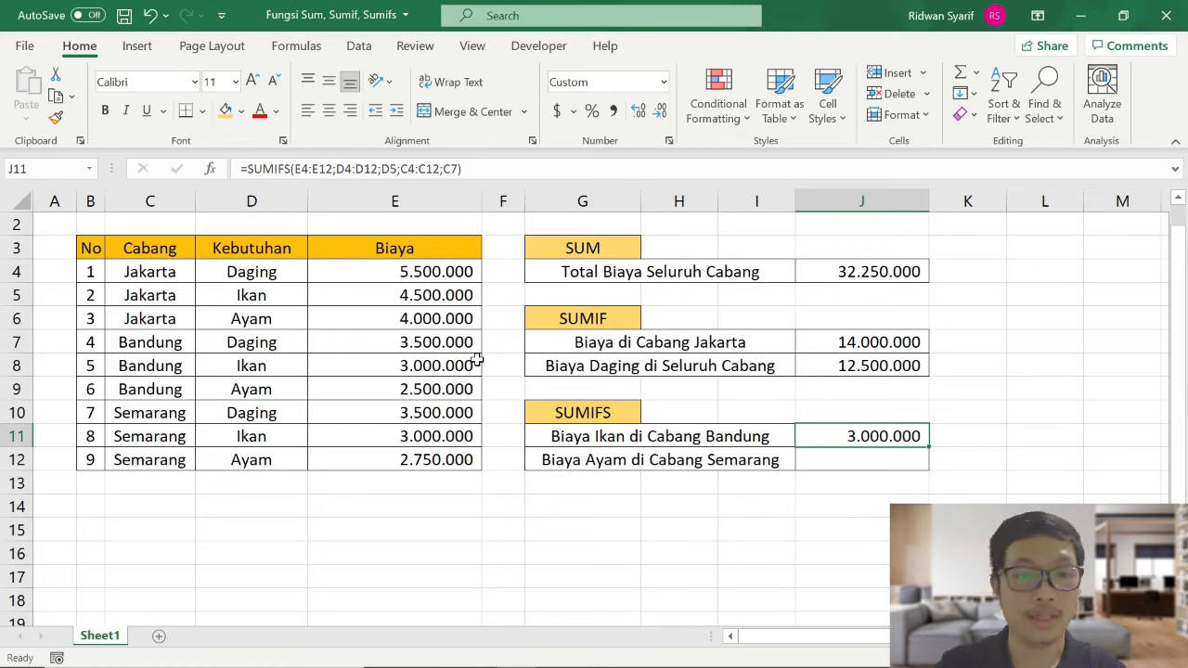
left_click(581, 439)
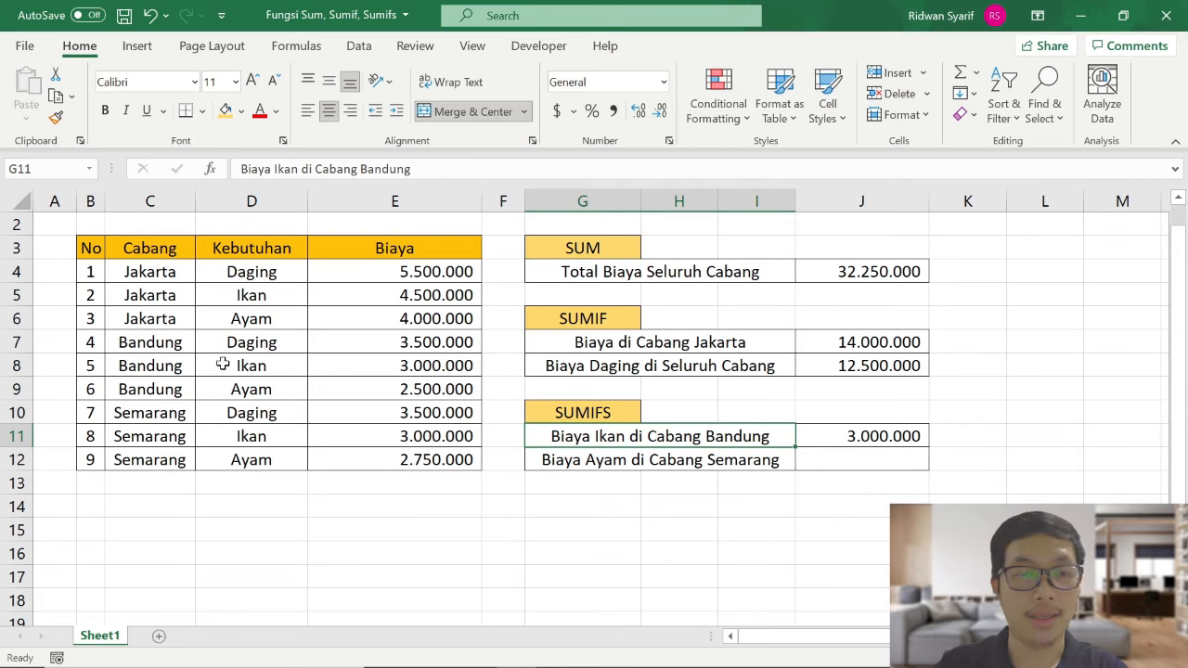
left_click_drag(134, 368, 380, 364)
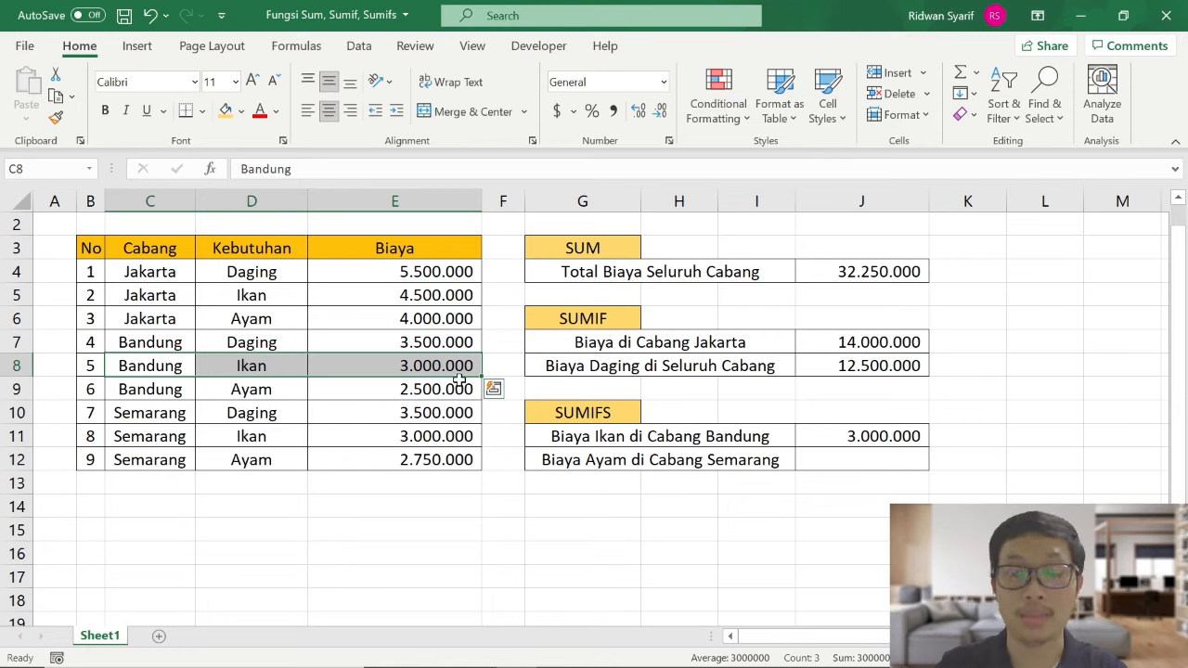
- Start a SUMIFS formula in J12 for Biaya Ayam di Cabang Semarang, with E4:E12 as the sum range
left_click(840, 455)
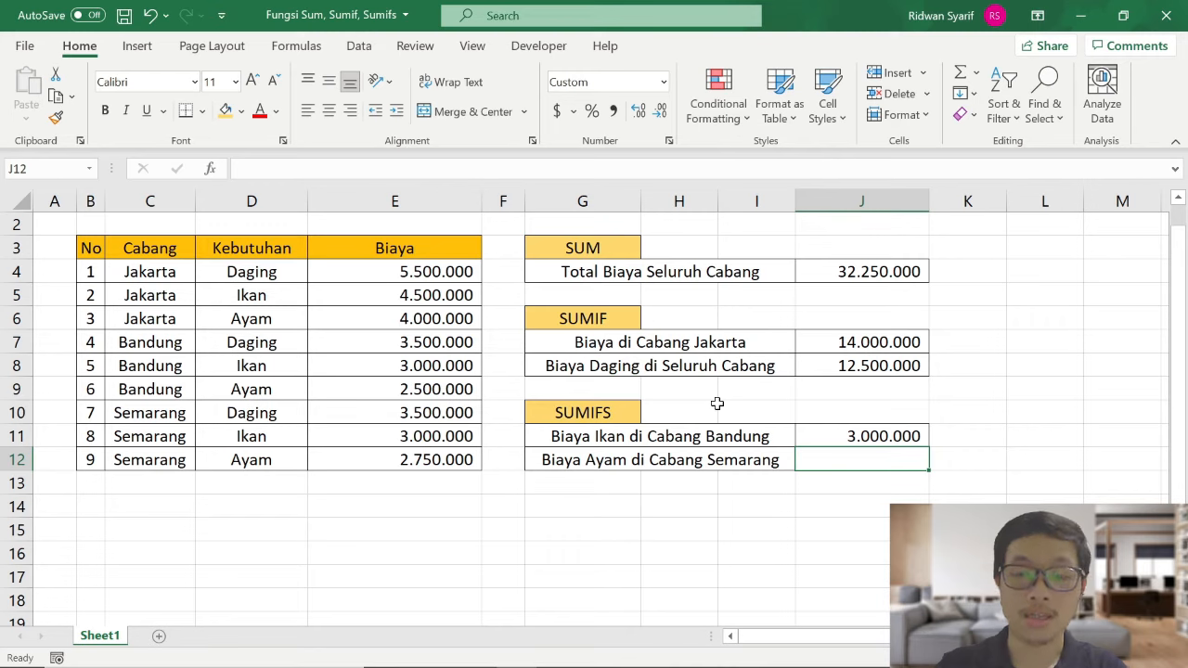
type("=")
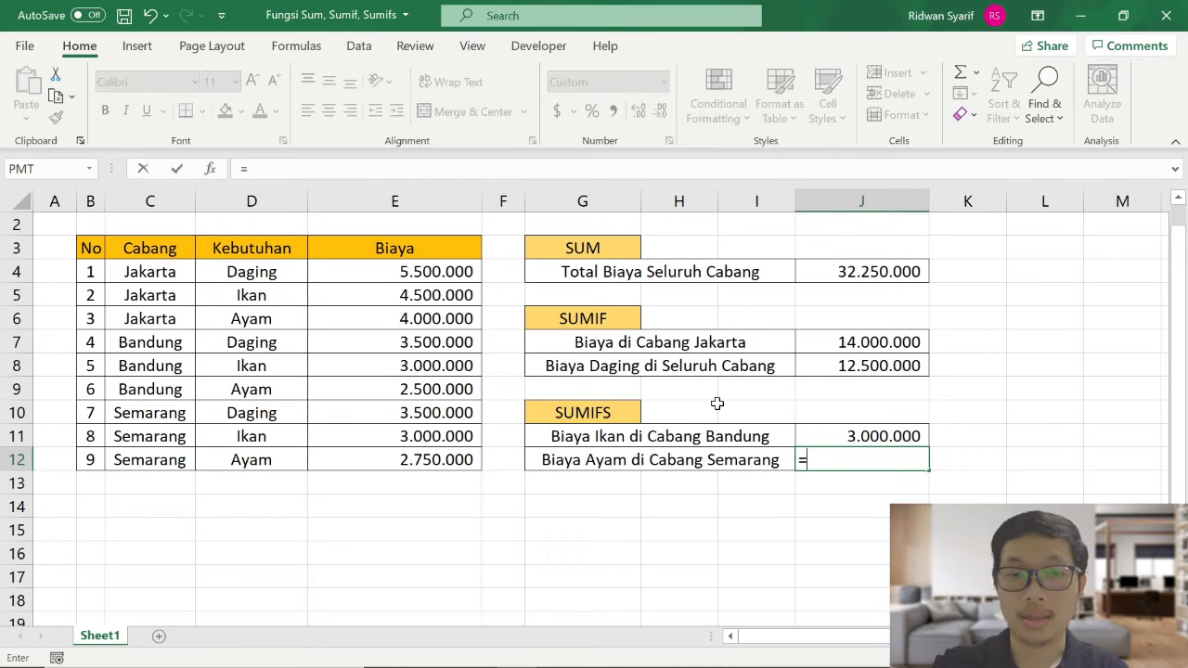
type("sumifs")
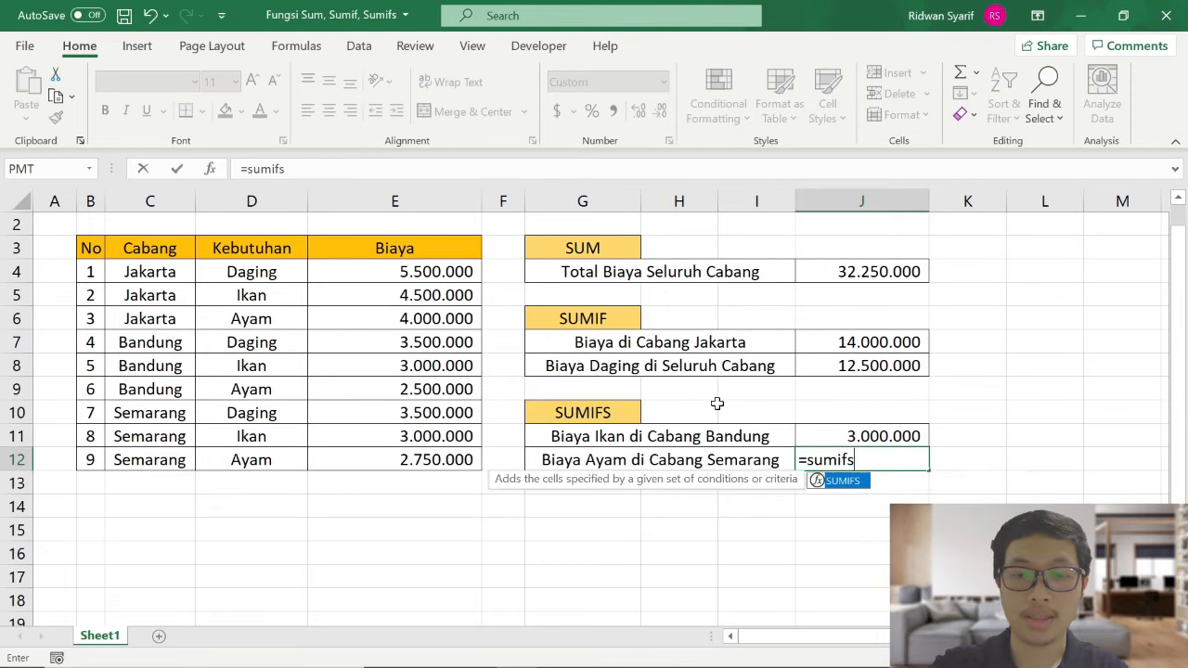
type("(")
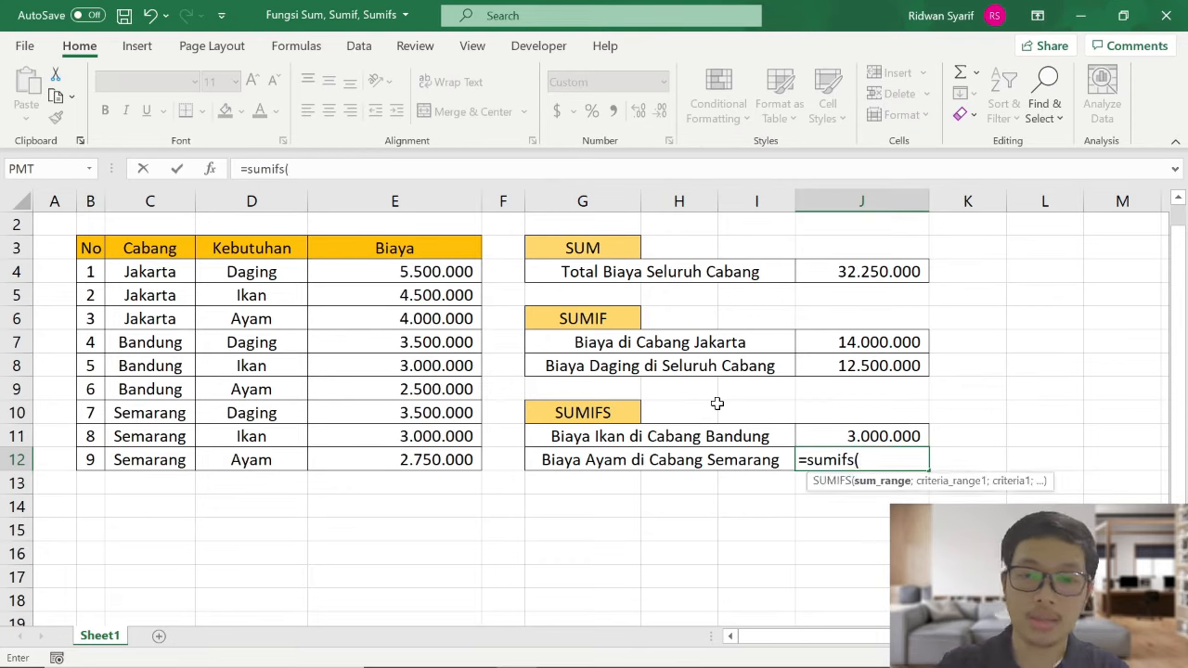
left_click_drag(408, 270, 389, 455)
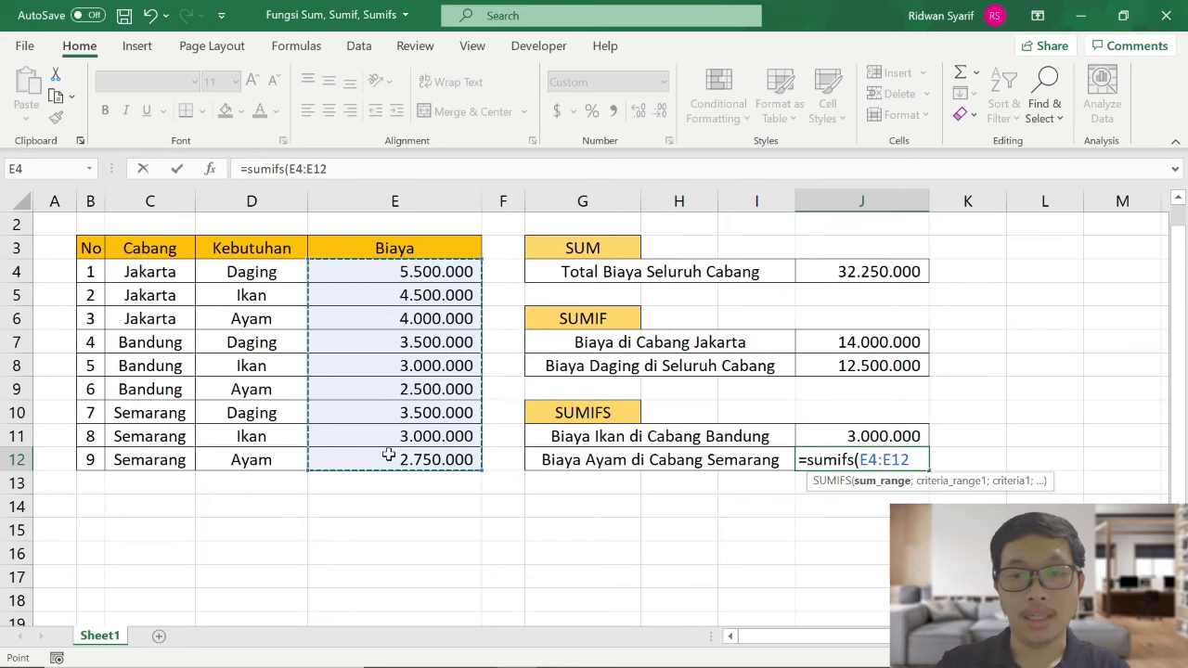
type(";")
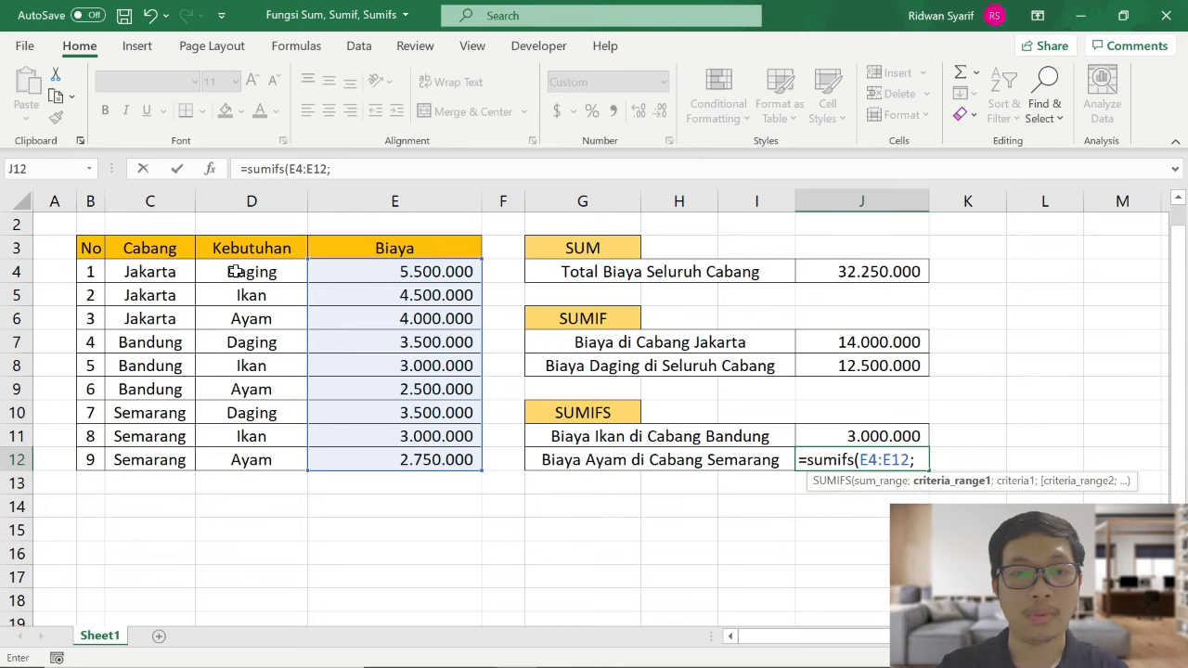
- Add the Kebutuhan condition to J12's SUMIFS formula, with criteria range D4:D12 and criterion D12 (Ayam)
left_click_drag(238, 271, 248, 463)
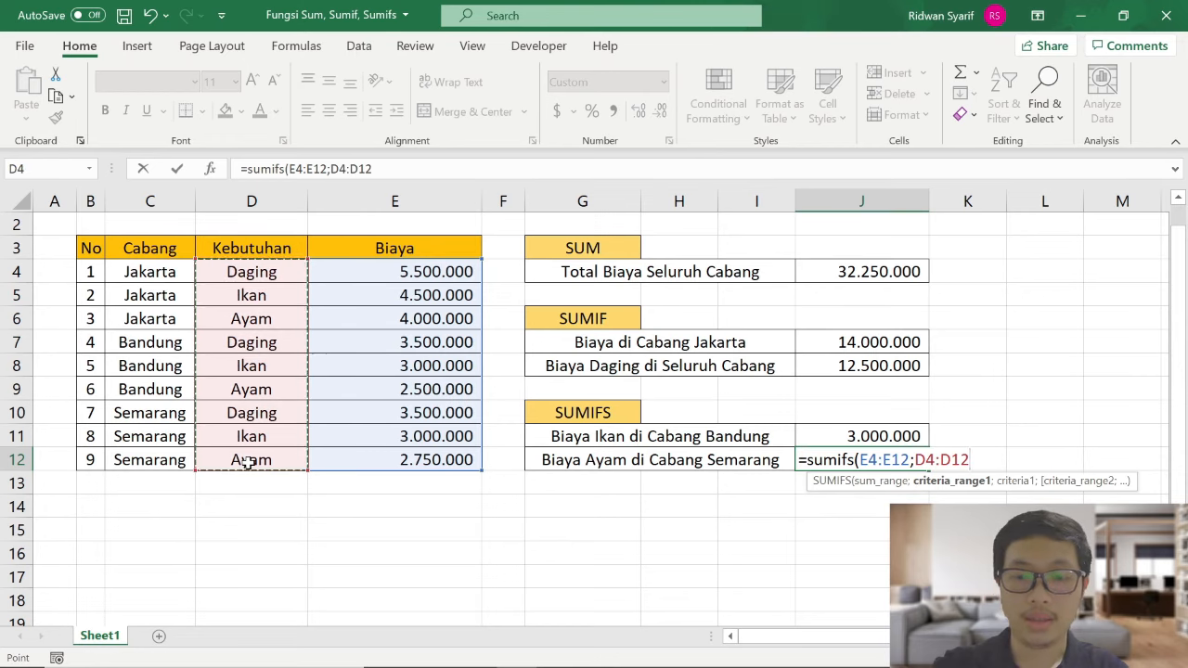
type(";")
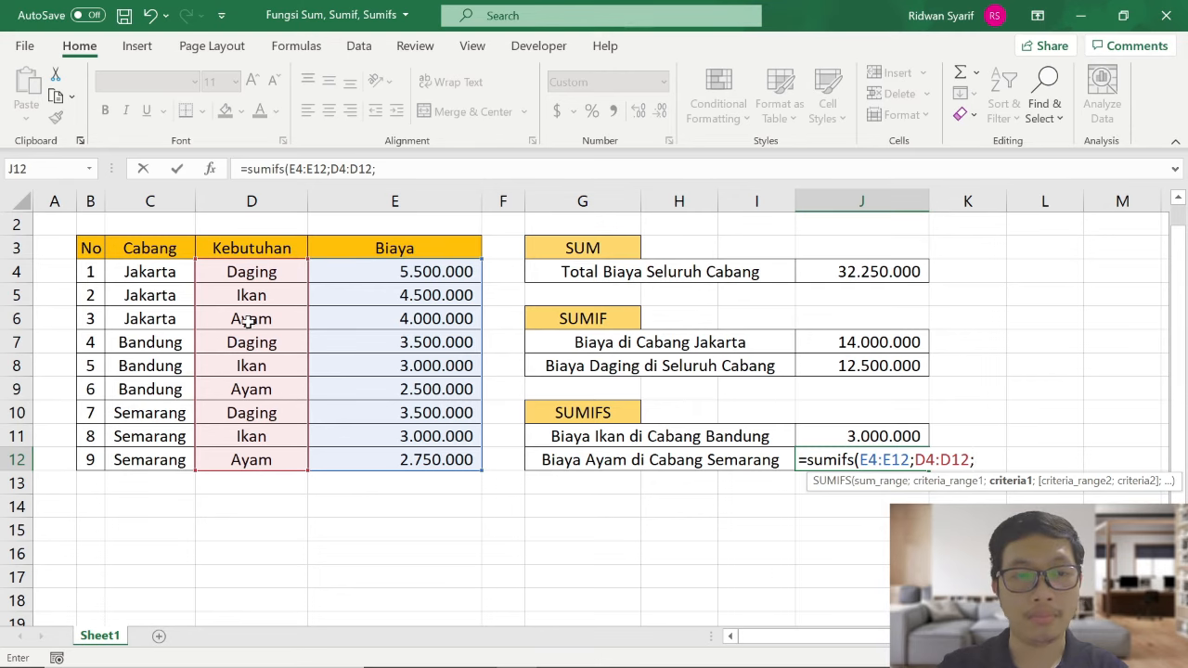
left_click(248, 461)
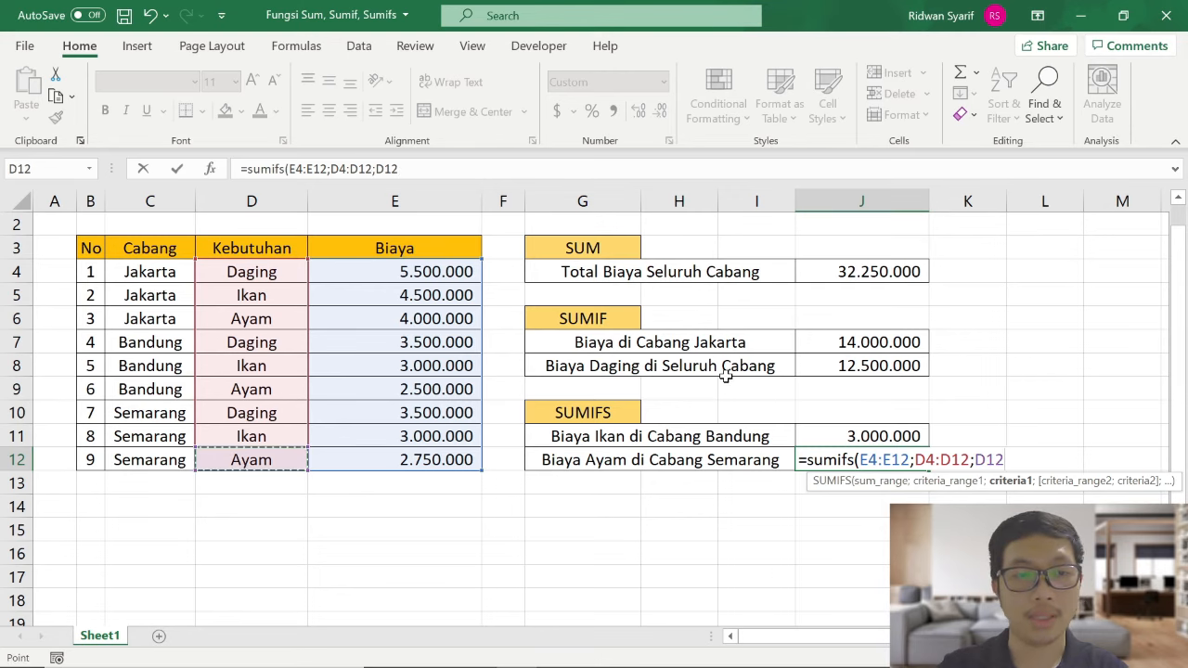
type(";")
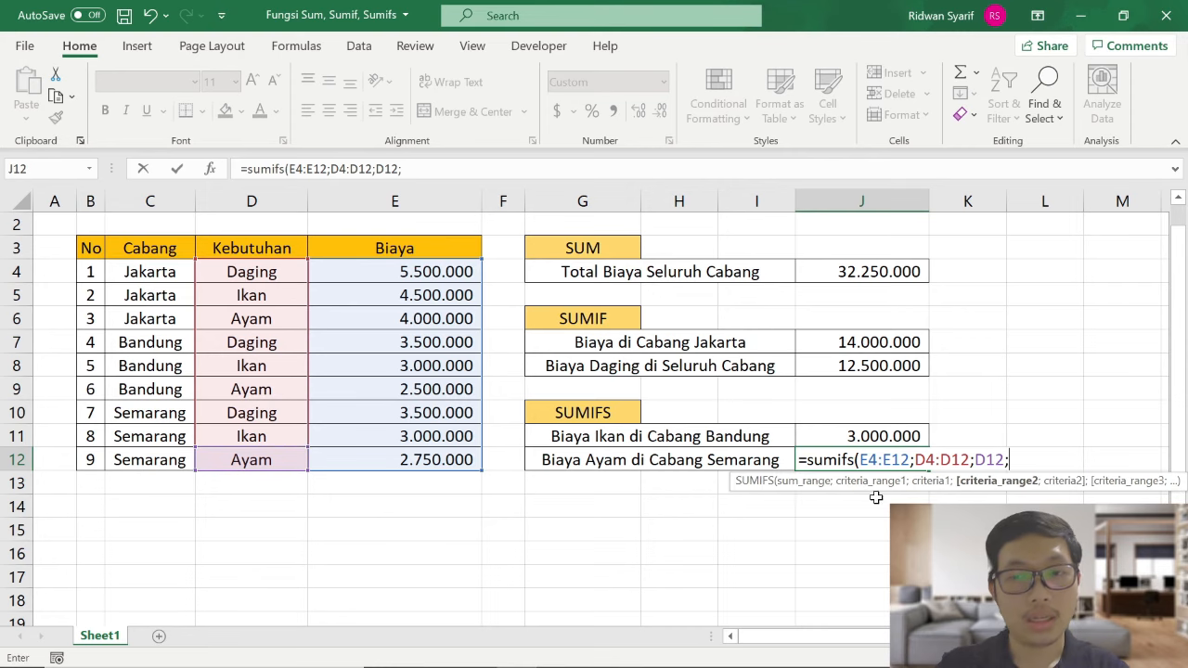
- Add criteria range C4:C12 with criterion C10 (Semarang) to J12's SUMIFS formula and complete it
left_click(139, 274)
left_click_drag(137, 296, 145, 460)
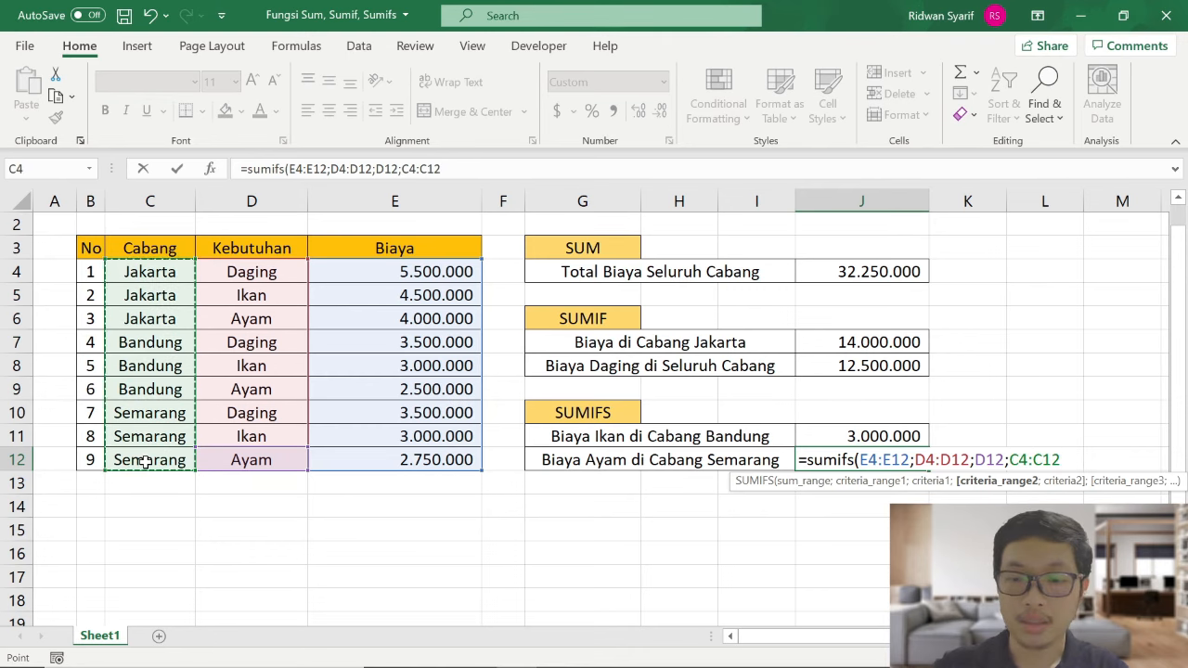
type(";")
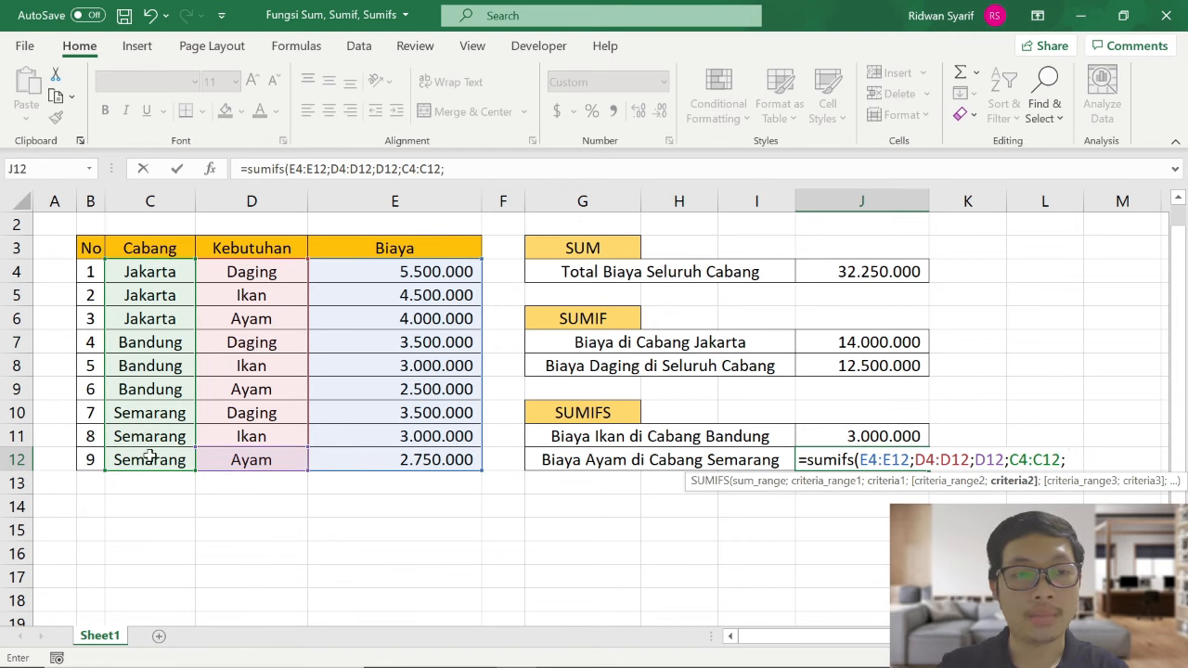
left_click(146, 416)
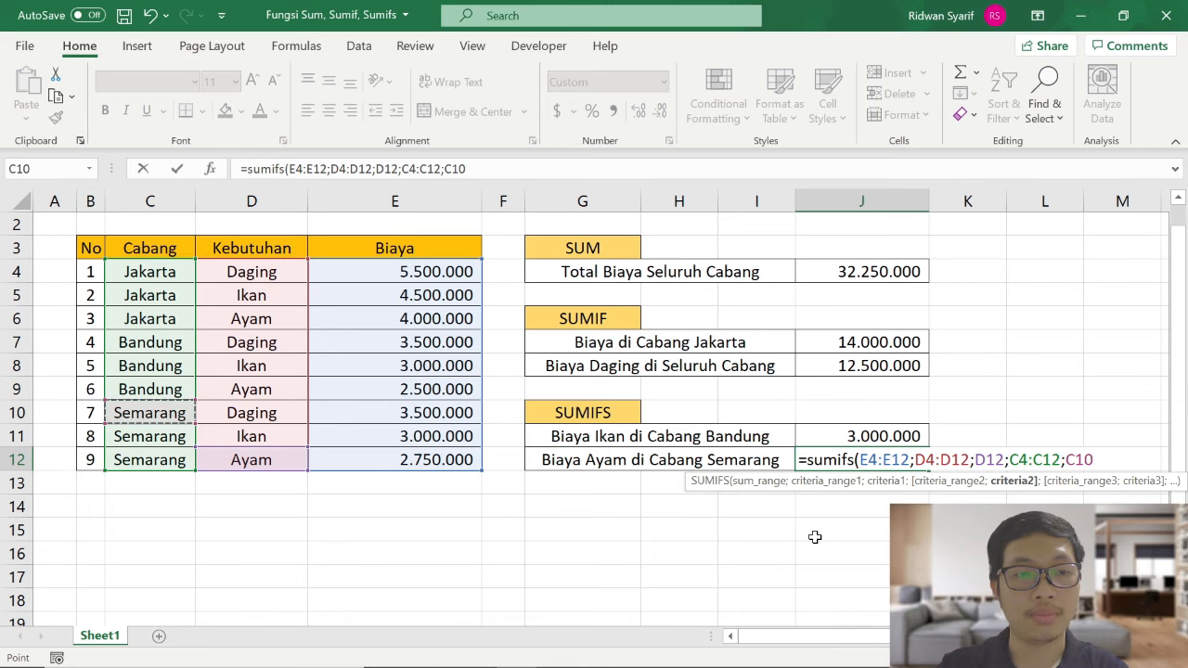
type(")")
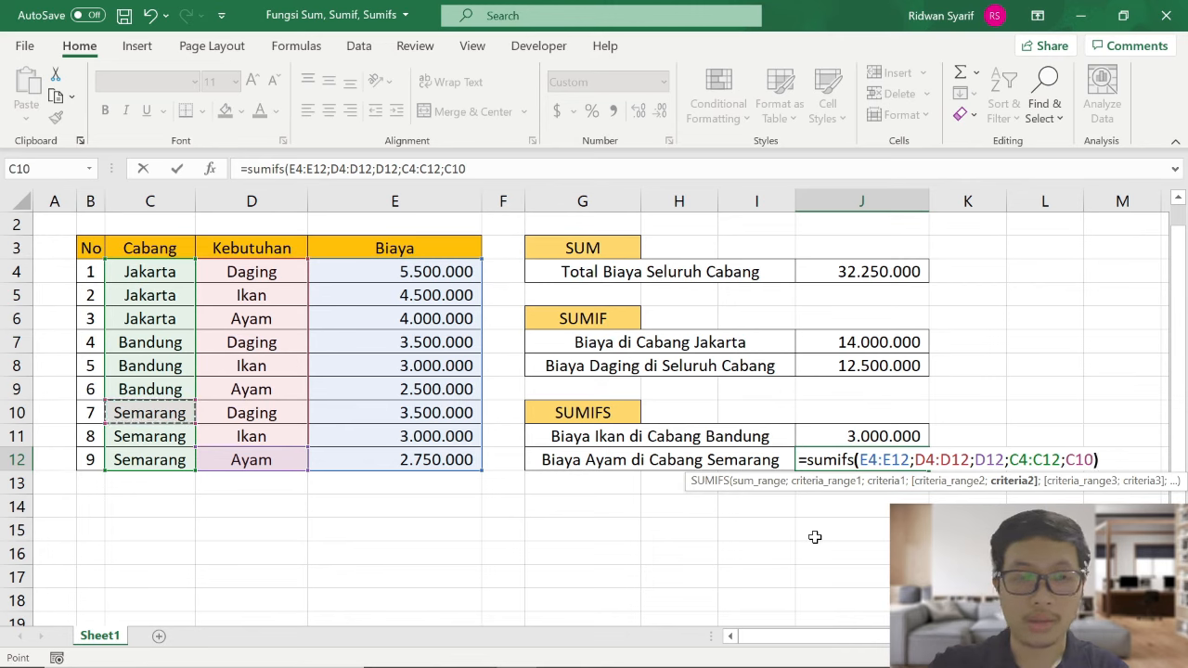
key("Return")
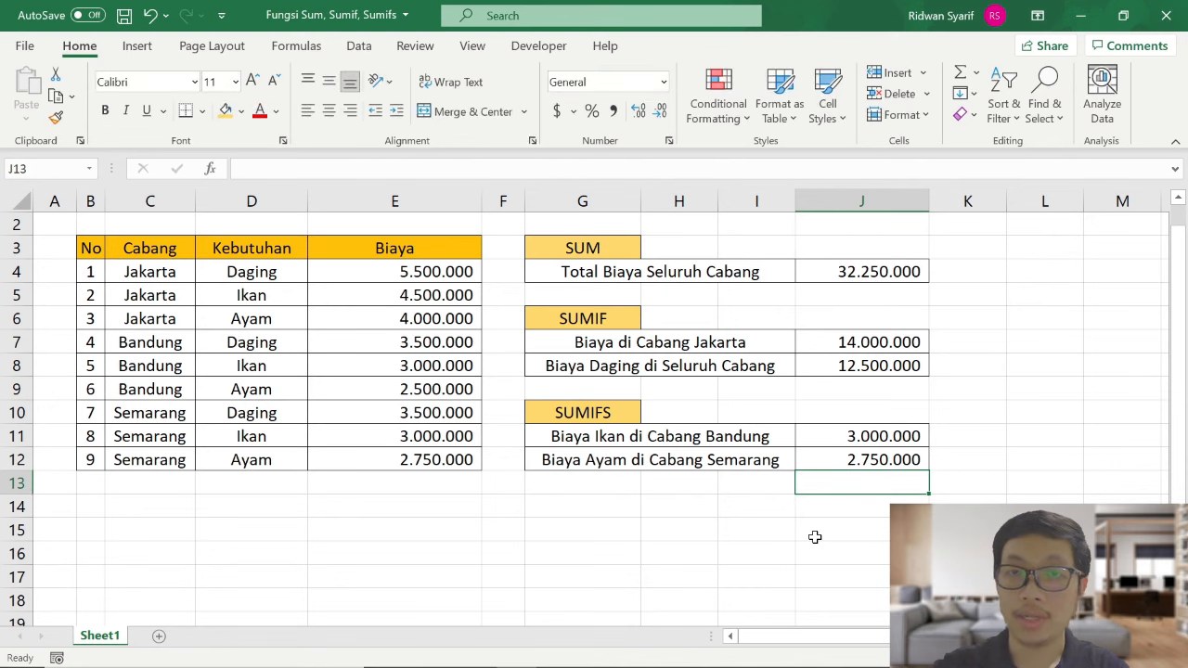
- Compare the SUMIFS result in J12 with the Semarang Ayam entry in C12:E12
left_click(850, 459)
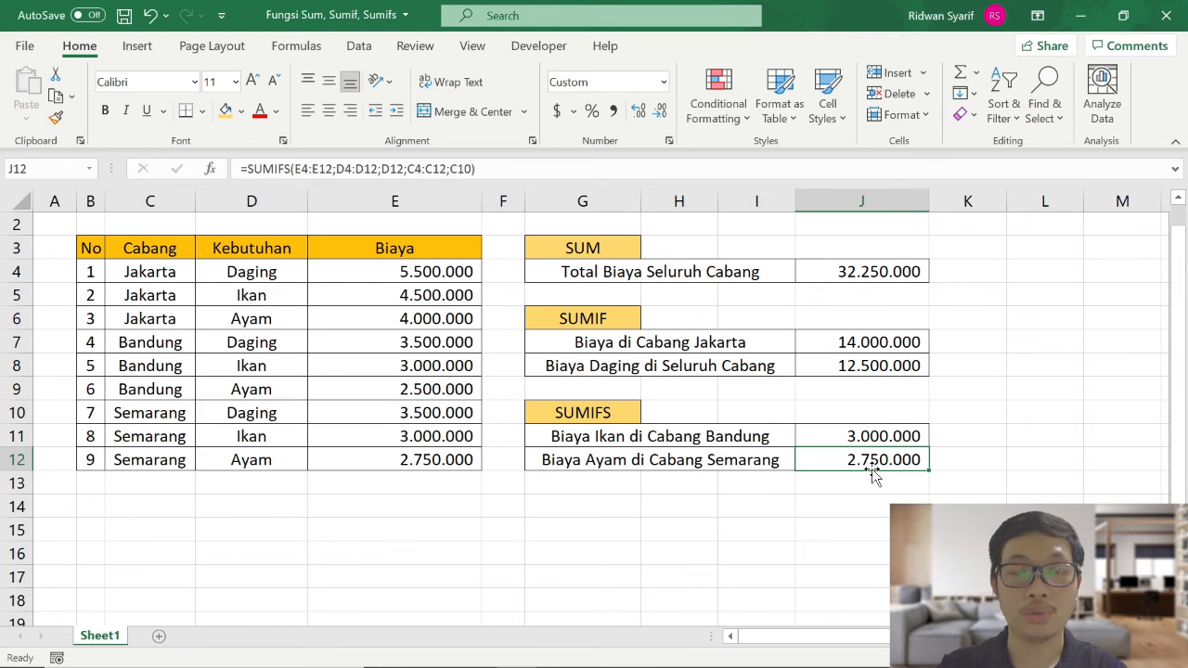
left_click(217, 461)
left_click(146, 462)
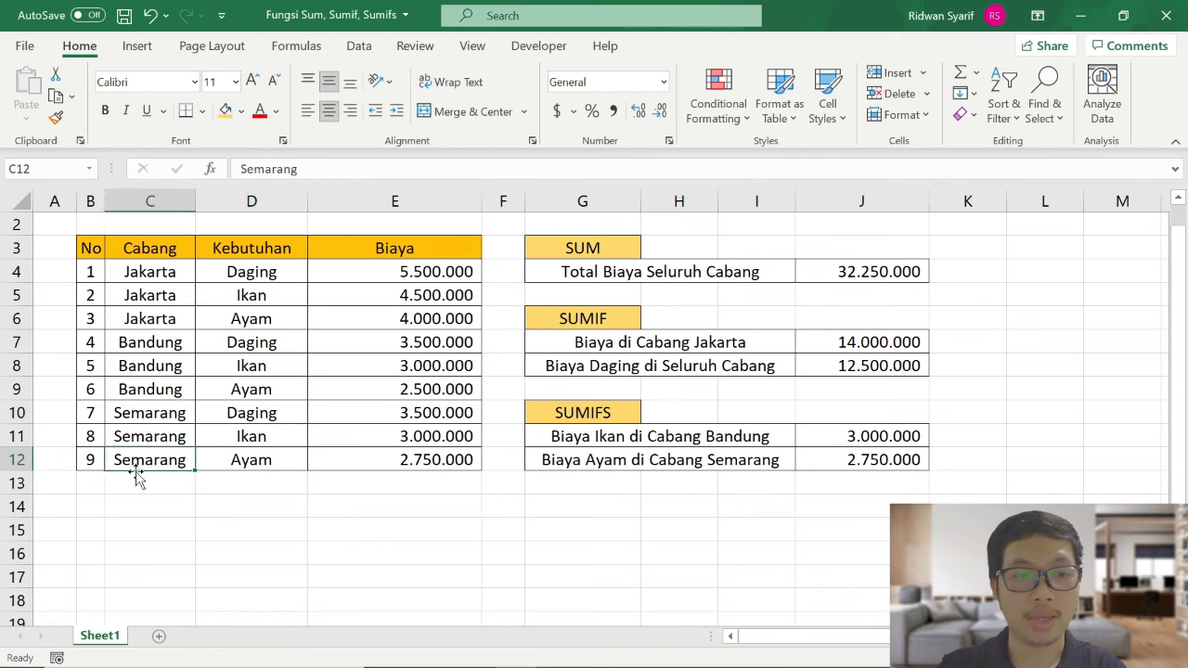
left_click_drag(128, 461, 399, 462)
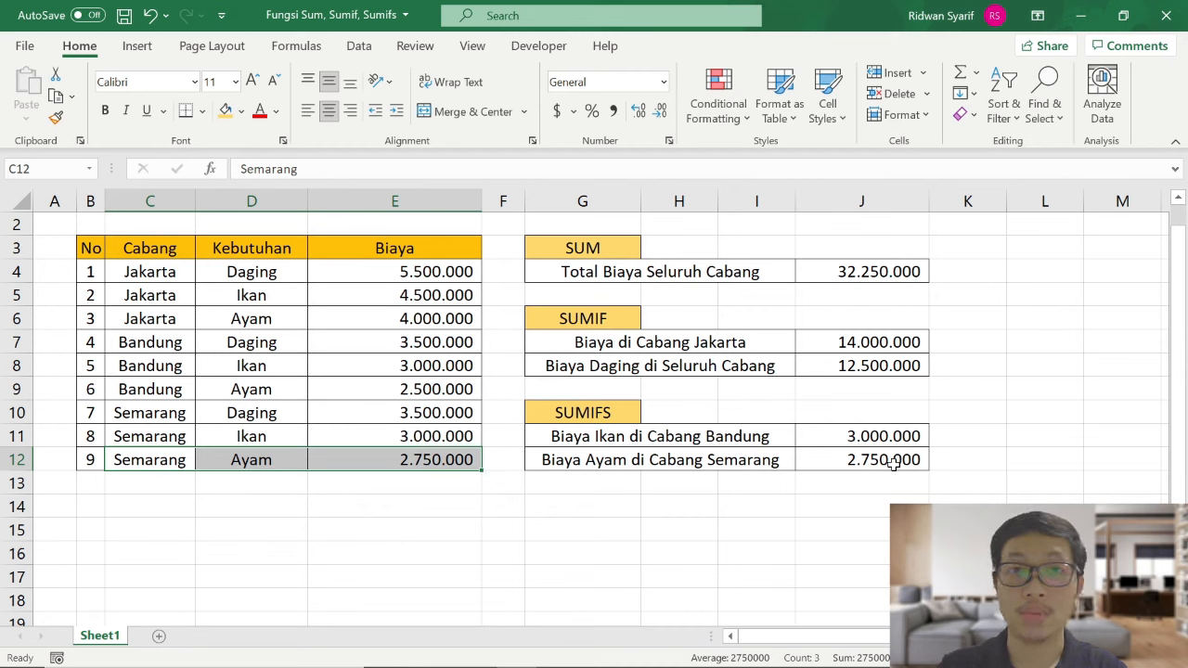
left_click(893, 464)
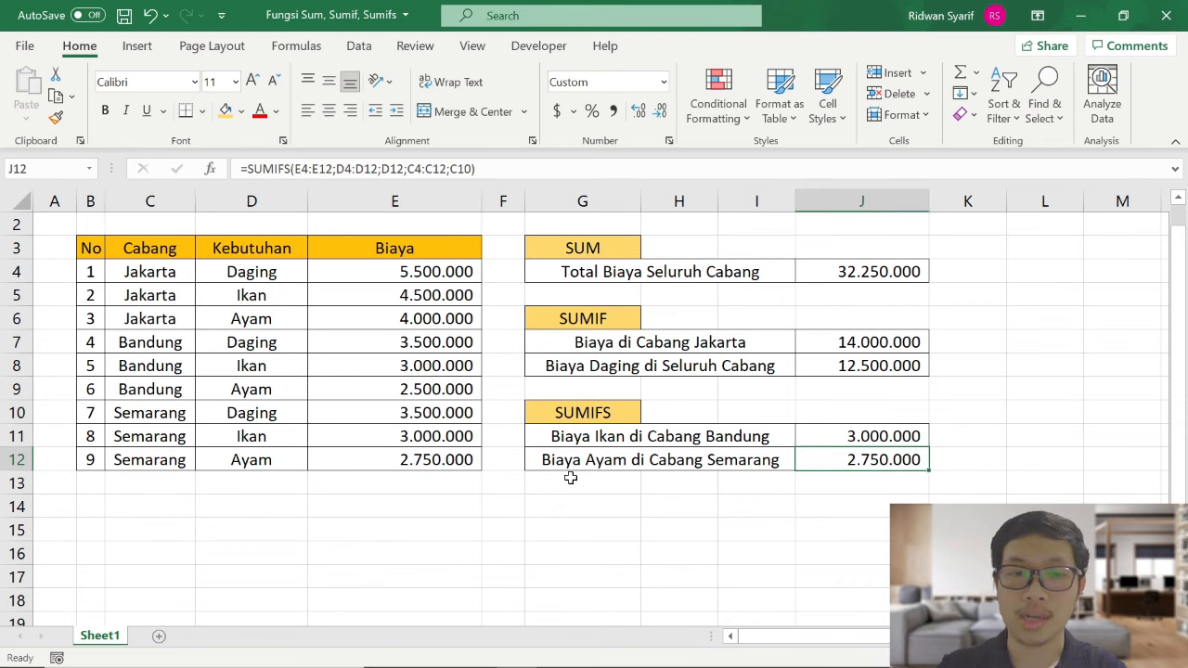